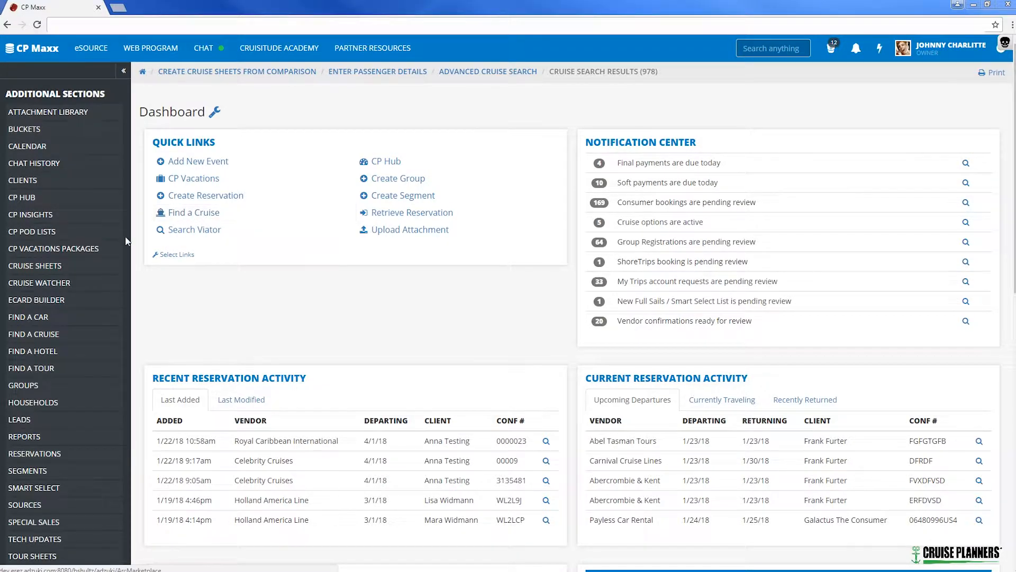
Open the advanced cruise search and set the start of the departure date range to 07/01/2018.
{"action": "left_click", "coordinate": [36, 335]}
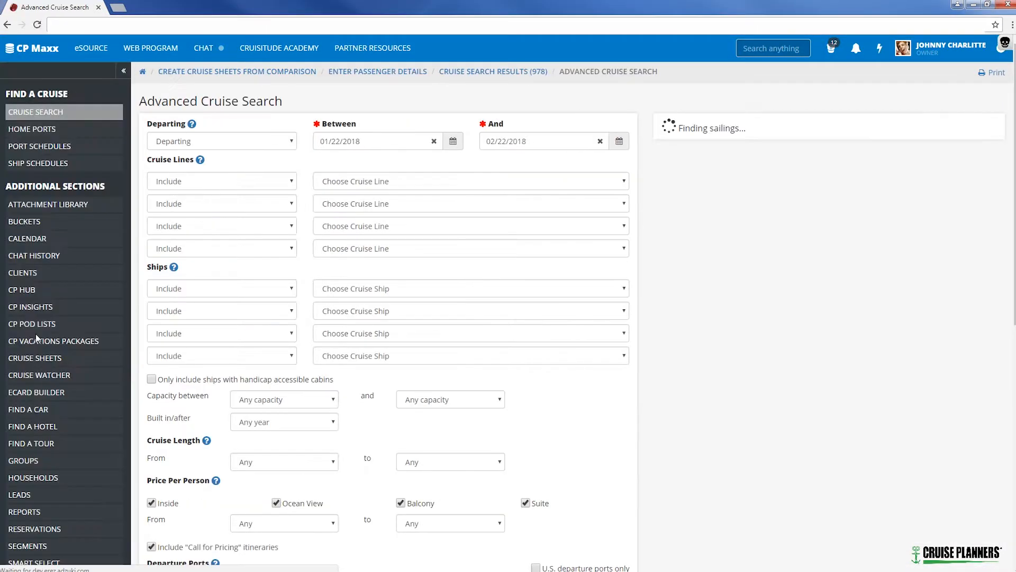
{"action": "left_click", "coordinate": [379, 142]}
{"action": "left_click", "coordinate": [391, 162]}
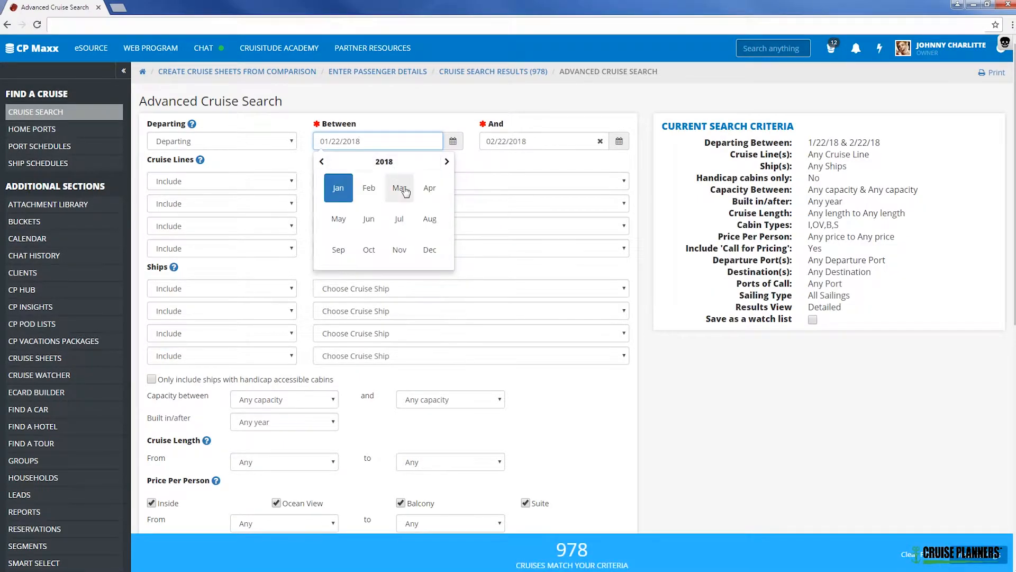
{"action": "left_click", "coordinate": [399, 218]}
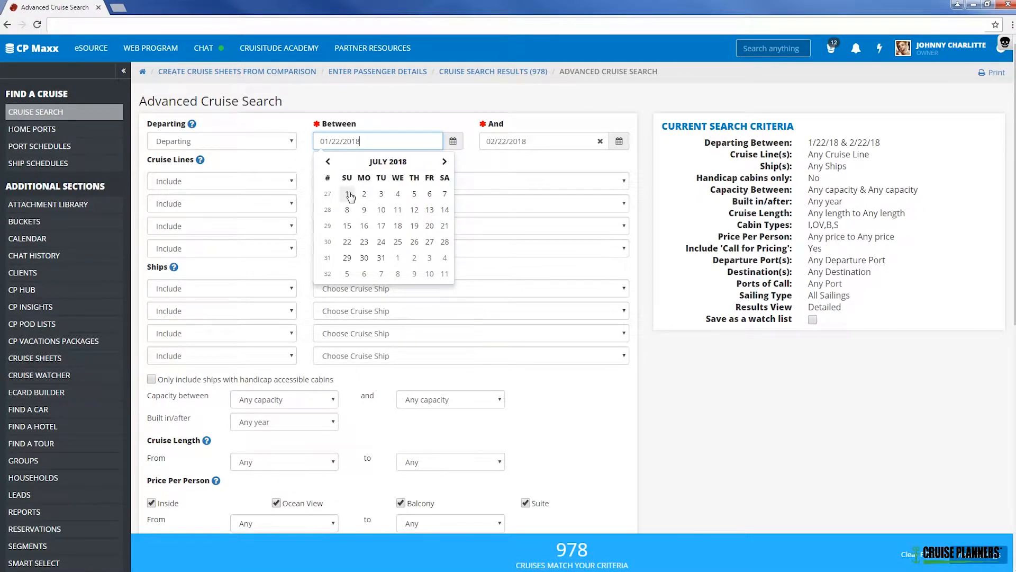
{"action": "left_click", "coordinate": [348, 195]}
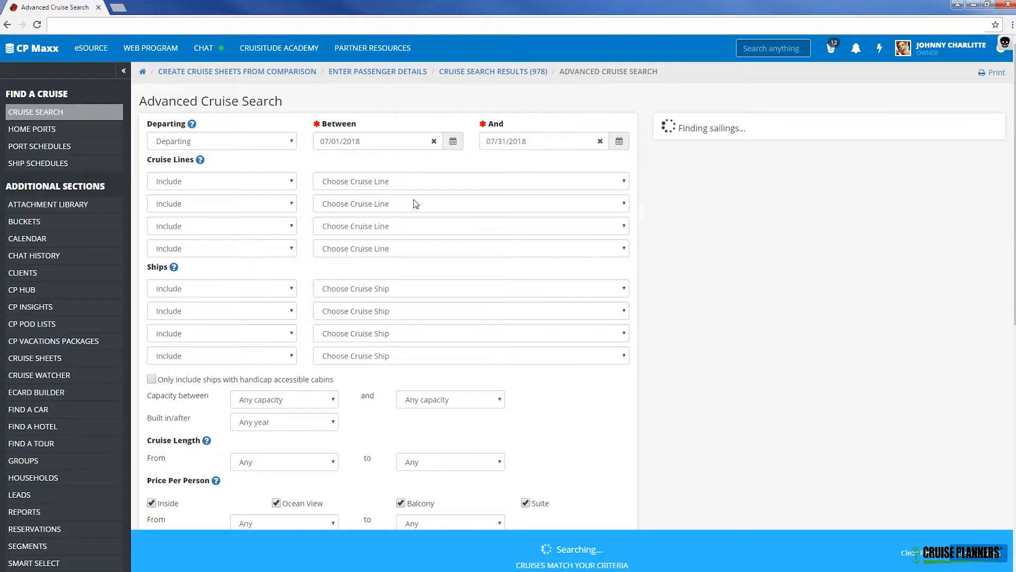
Include Caribbean as the first destination and run the cruise search.
{"action": "scroll", "coordinate": [456, 231], "scroll_direction": "down", "scroll_amount": 3}
{"action": "scroll", "coordinate": [456, 232], "scroll_direction": "down", "scroll_amount": 6}
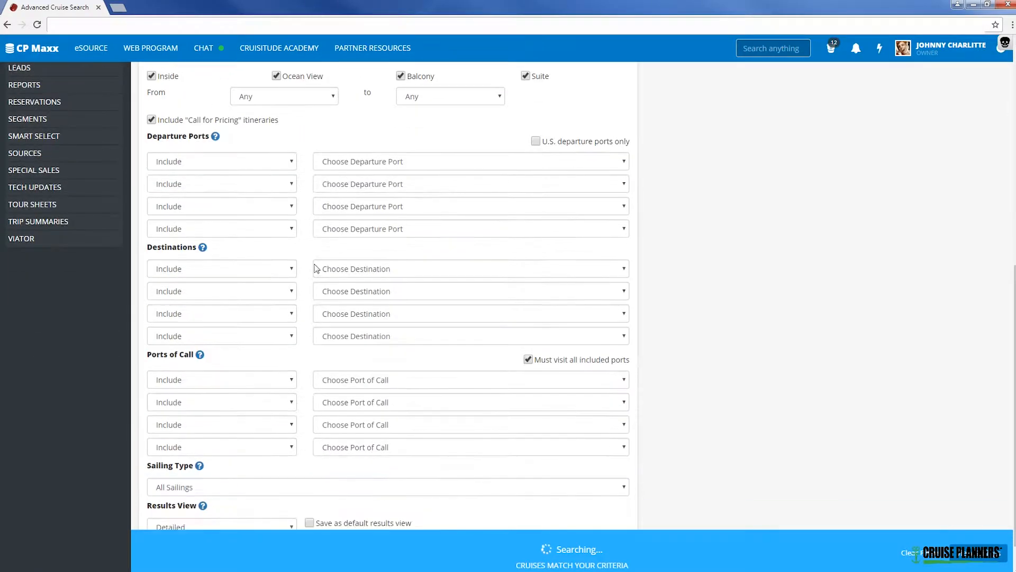
{"action": "left_click", "coordinate": [397, 275]}
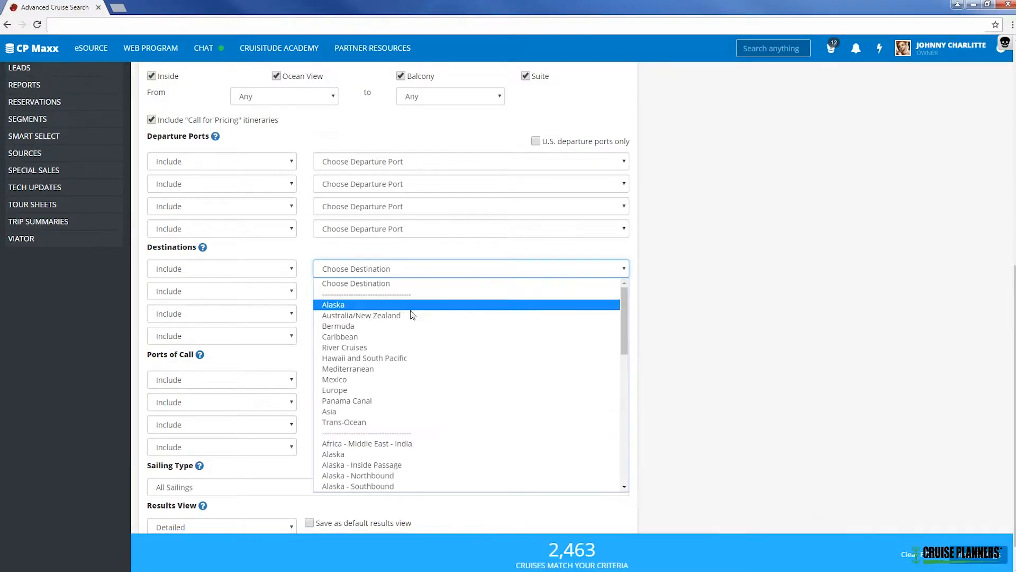
{"action": "left_click", "coordinate": [356, 337]}
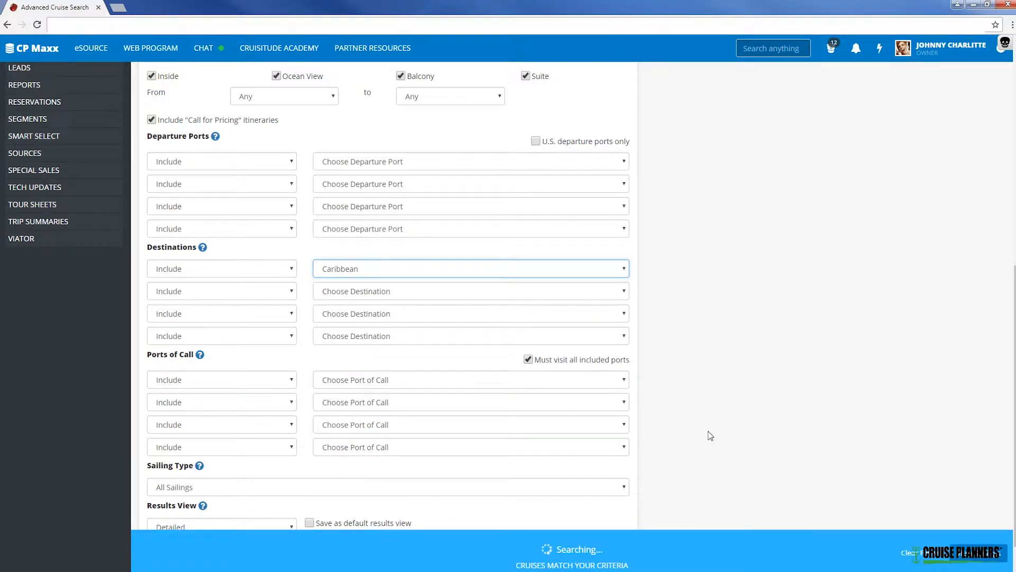
{"action": "left_click", "coordinate": [990, 557]}
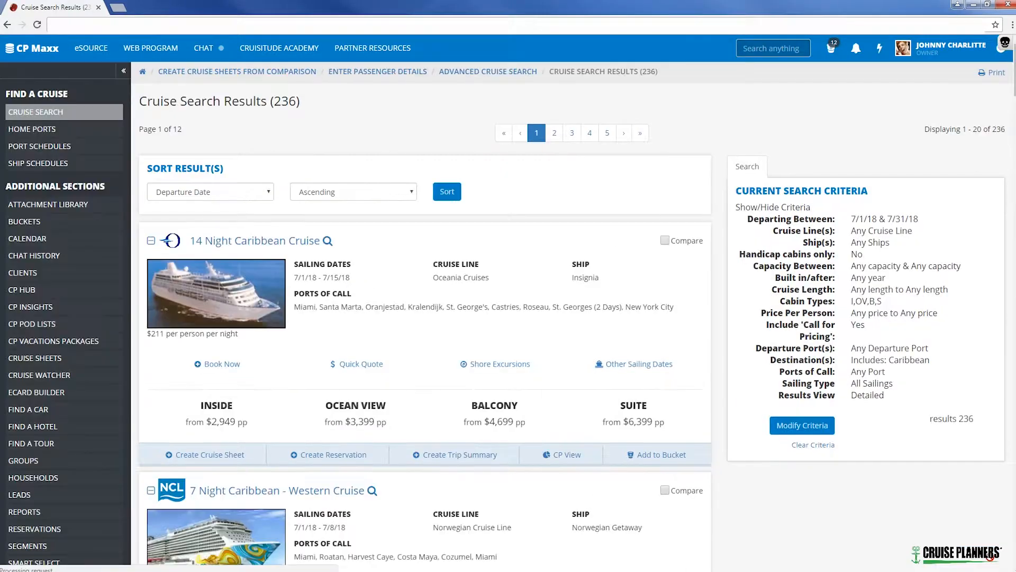
Mark the 7/1/18 sailings on Norwegian Getaway, Allure of the Seas and Carnival Liberty for comparison.
{"action": "scroll", "coordinate": [540, 262], "scroll_direction": "down", "scroll_amount": 7}
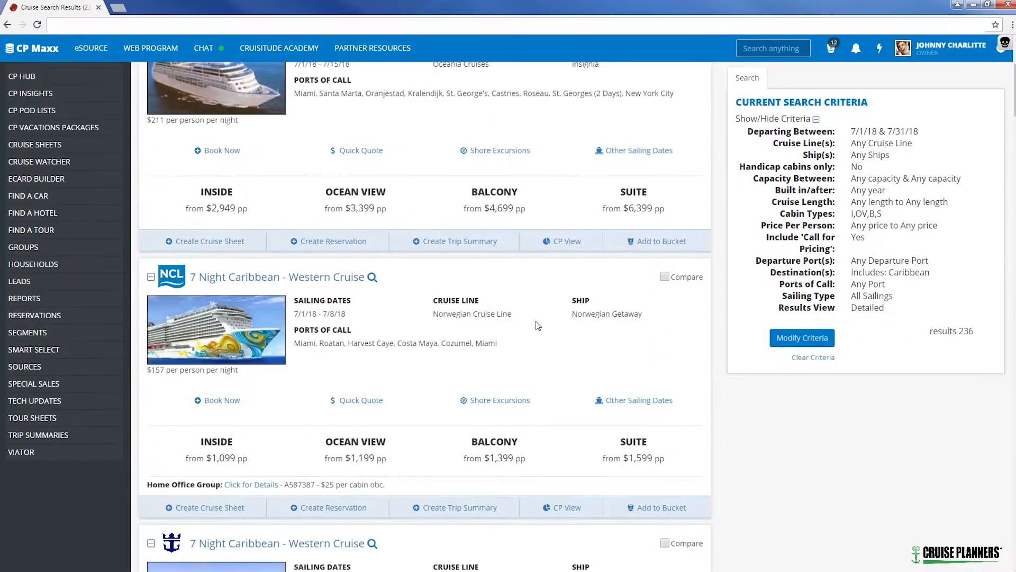
{"action": "scroll", "coordinate": [541, 331], "scroll_direction": "up", "scroll_amount": 7}
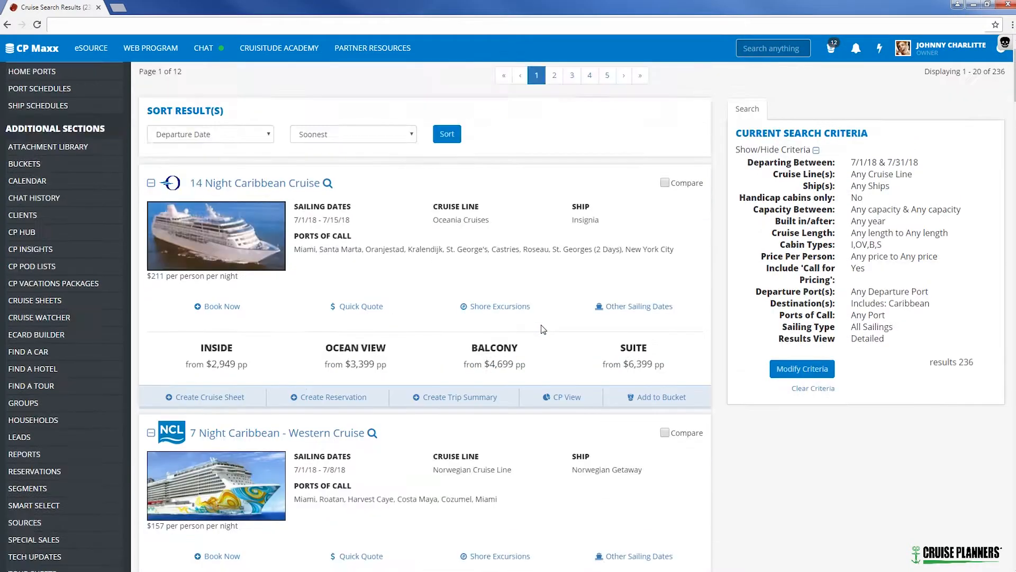
{"action": "scroll", "coordinate": [545, 310], "scroll_direction": "down", "scroll_amount": 3}
{"action": "scroll", "coordinate": [545, 309], "scroll_direction": "down", "scroll_amount": 2}
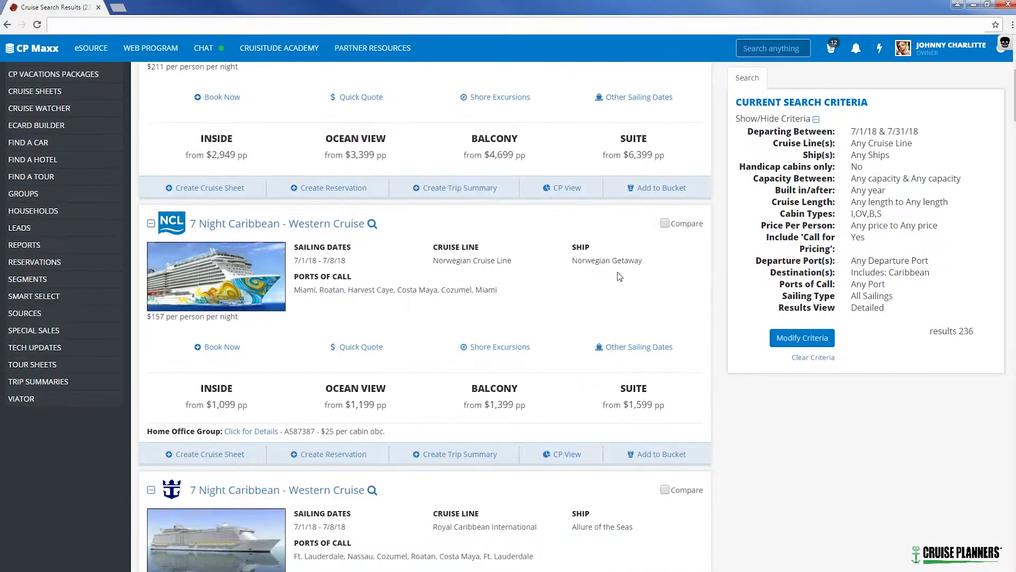
{"action": "left_click", "coordinate": [666, 223]}
{"action": "scroll", "coordinate": [669, 243], "scroll_direction": "down", "scroll_amount": 5}
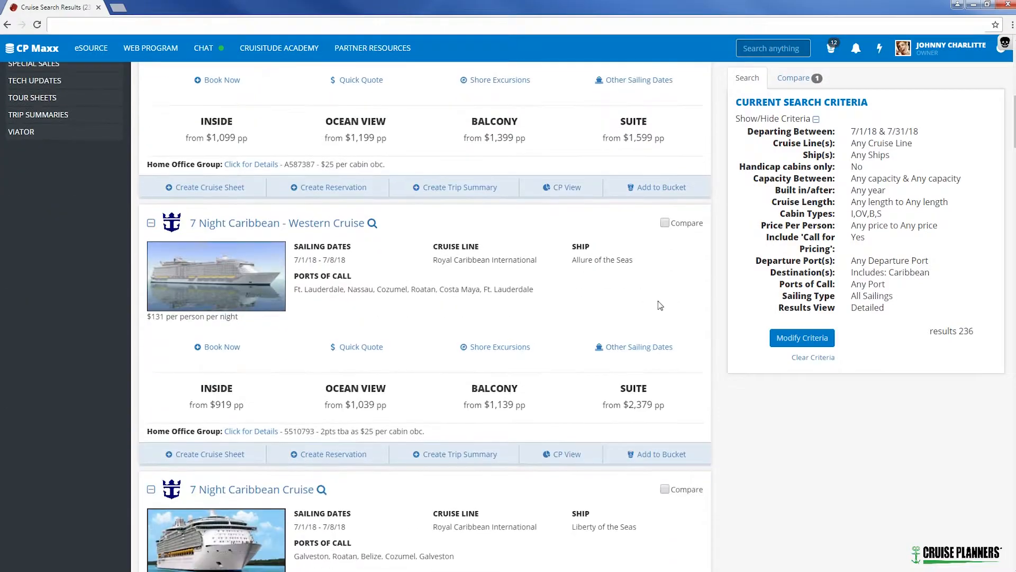
{"action": "left_click", "coordinate": [665, 223]}
{"action": "scroll", "coordinate": [648, 279], "scroll_direction": "down", "scroll_amount": 10}
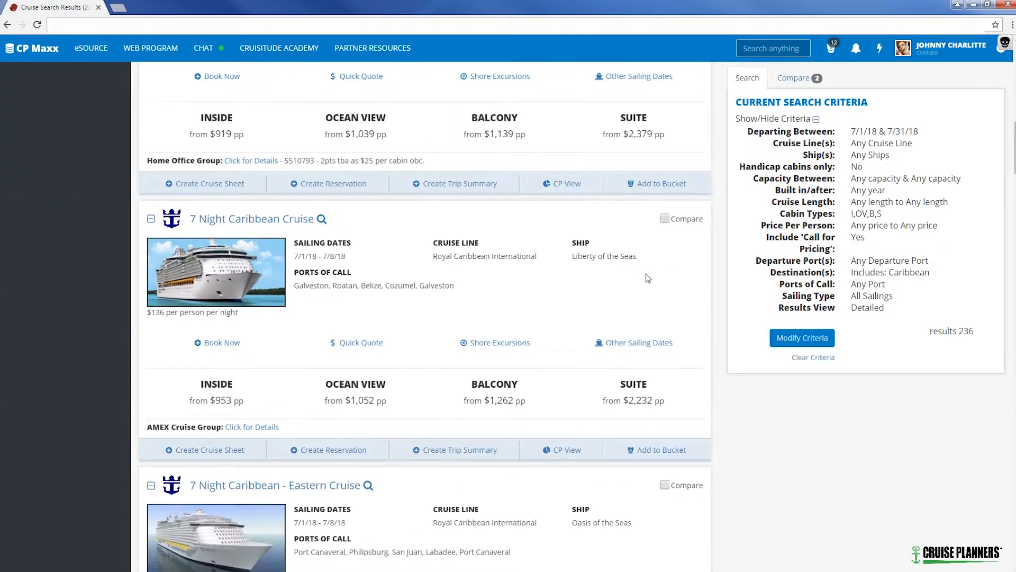
{"action": "scroll", "coordinate": [649, 279], "scroll_direction": "down", "scroll_amount": 15}
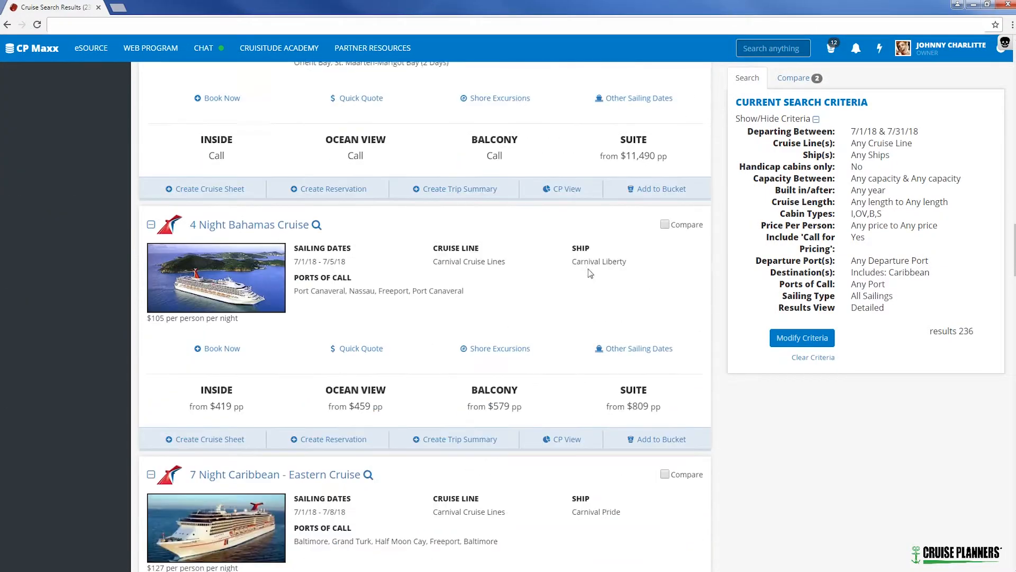
{"action": "left_click", "coordinate": [664, 161]}
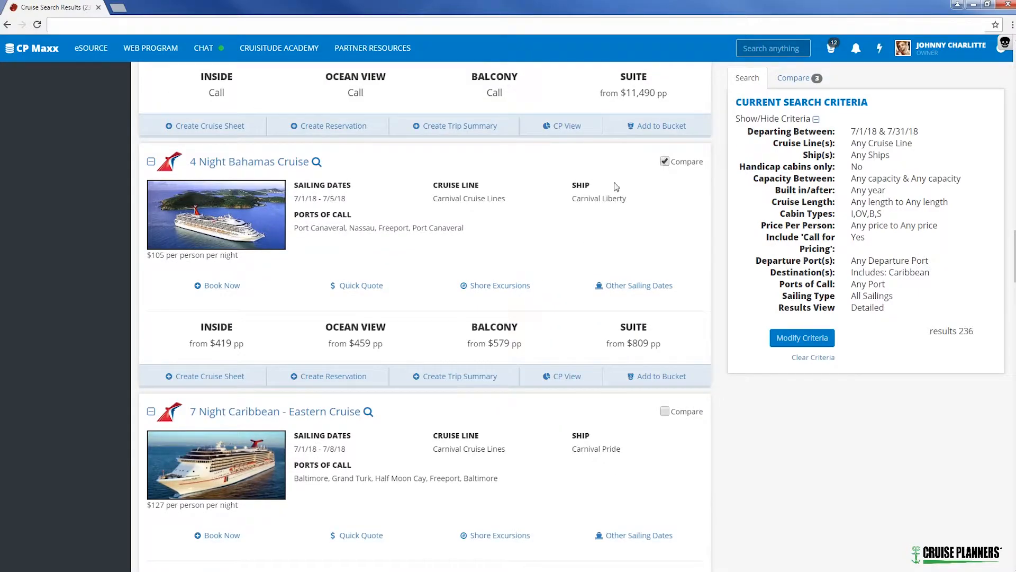
Open the cruise comparison list and create cruise sheets from the compared sailings.
{"action": "scroll", "coordinate": [602, 239], "scroll_direction": "up", "scroll_amount": 20}
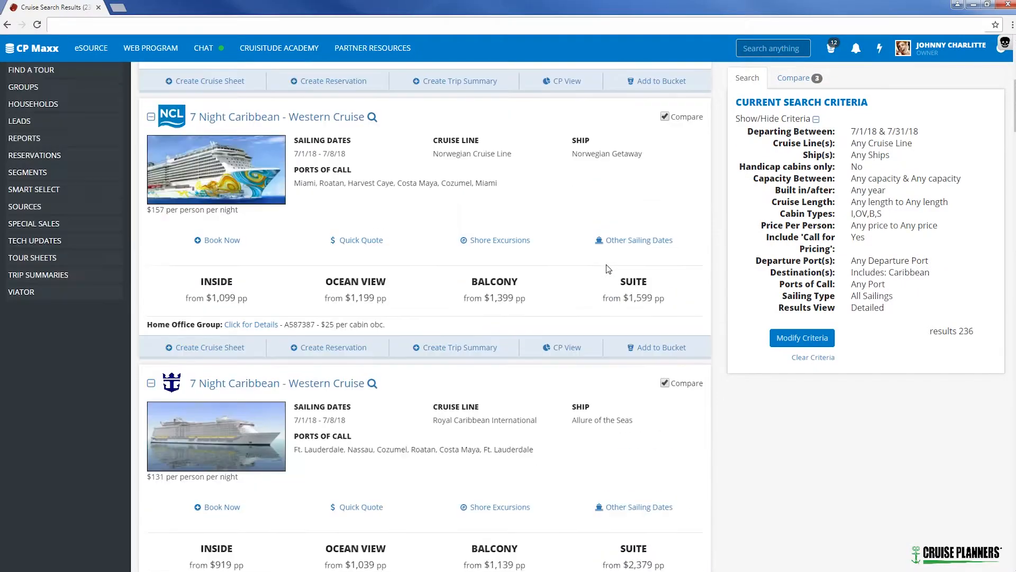
{"action": "scroll", "coordinate": [489, 244], "scroll_direction": "up", "scroll_amount": 7}
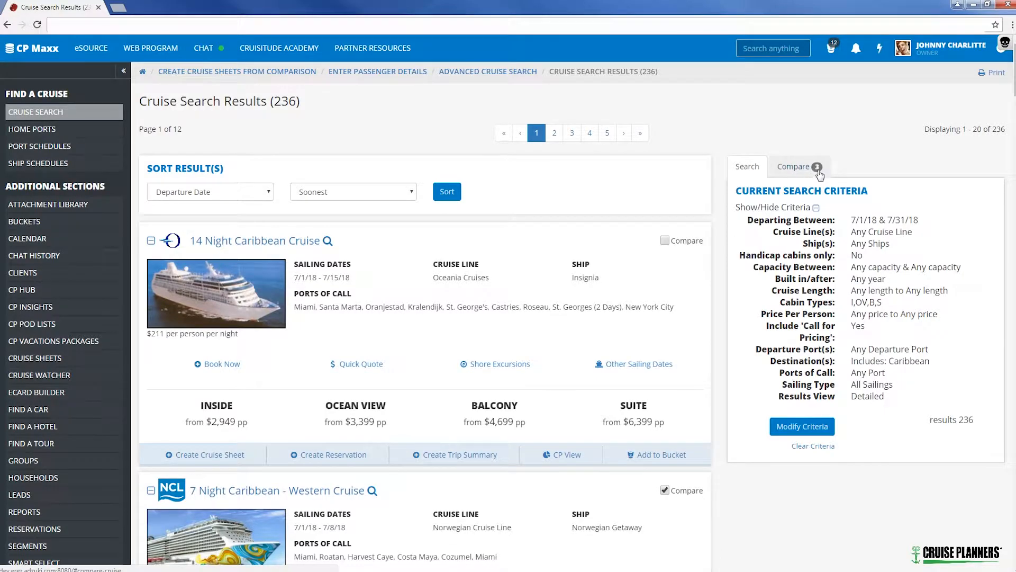
{"action": "left_click", "coordinate": [794, 170]}
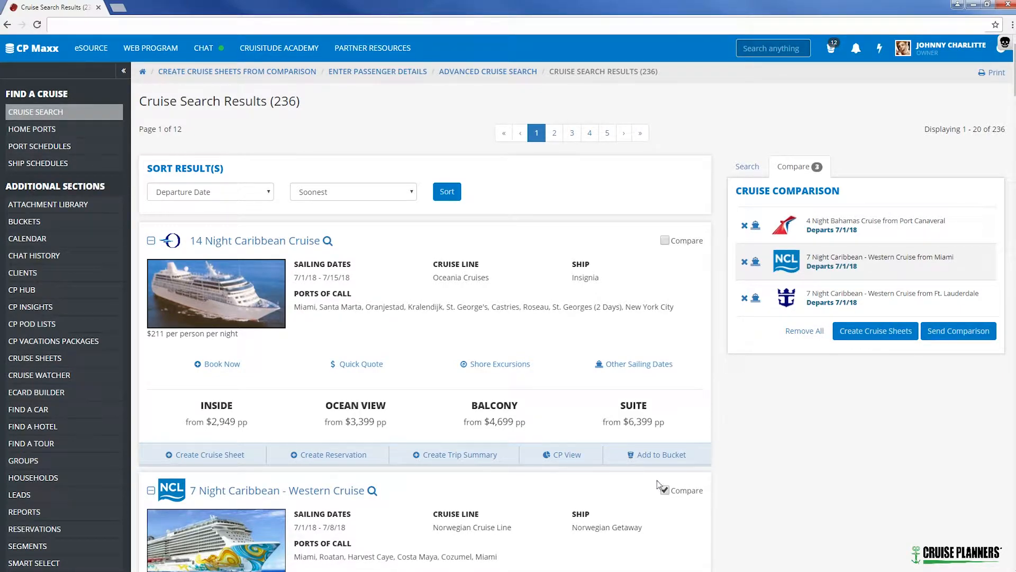
{"action": "scroll", "coordinate": [649, 399], "scroll_direction": "down", "scroll_amount": 3}
{"action": "scroll", "coordinate": [702, 356], "scroll_direction": "up", "scroll_amount": 3}
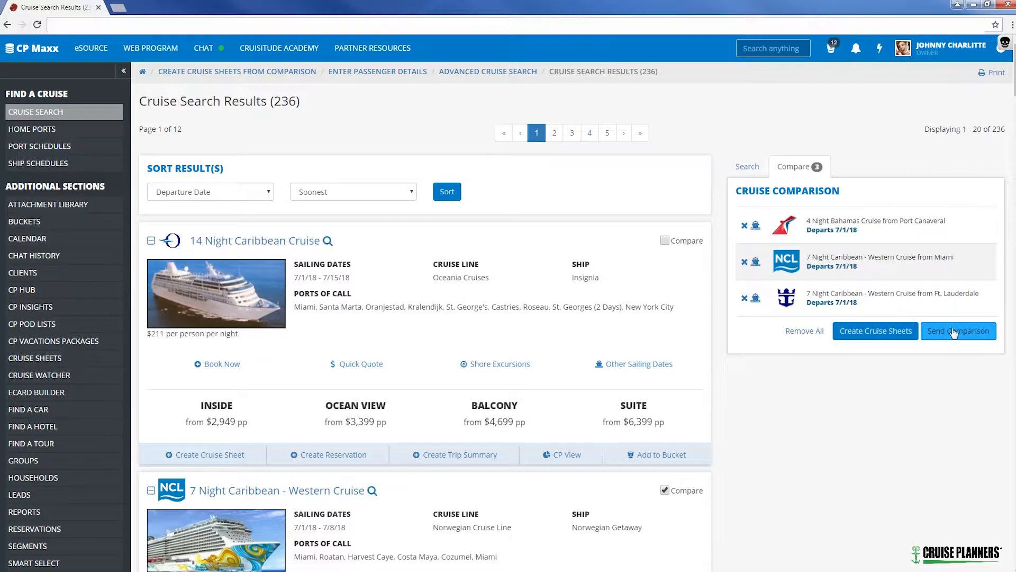
{"action": "left_click", "coordinate": [876, 338]}
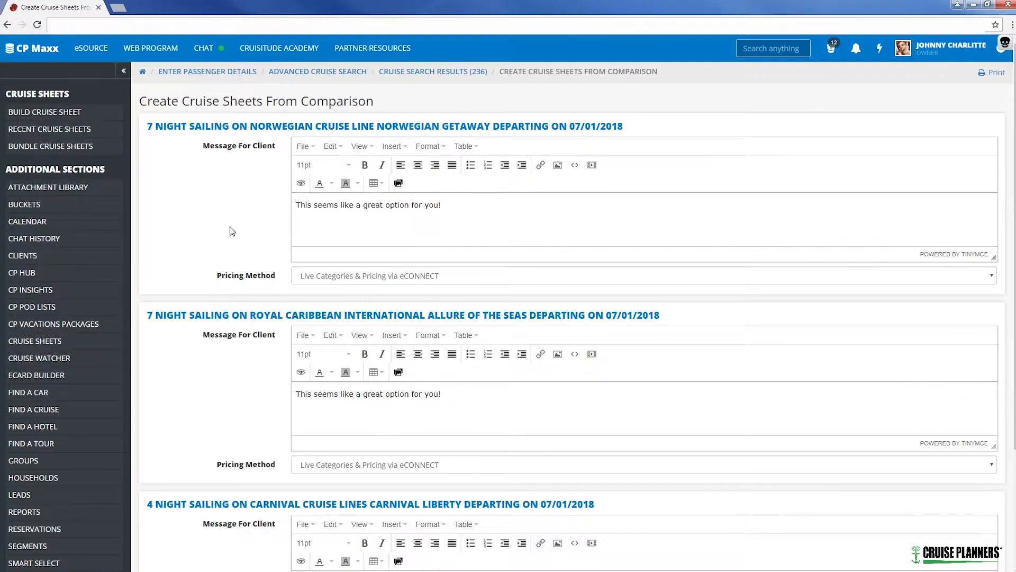
Check the client message and the available pricing methods for the Norwegian Getaway sailing.
{"action": "left_click", "coordinate": [462, 217]}
{"action": "left_click", "coordinate": [351, 281]}
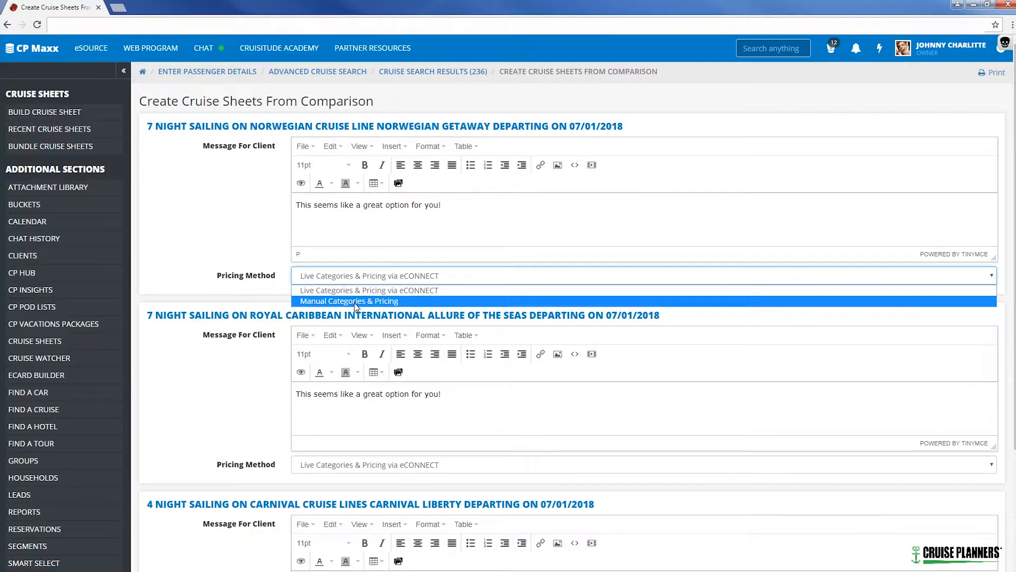
{"action": "left_click", "coordinate": [268, 233]}
Set the pricing method to Manual Categories & Pricing for the Allure of the Seas and Carnival Liberty sailings.
{"action": "scroll", "coordinate": [270, 235], "scroll_direction": "down", "scroll_amount": 1}
{"action": "scroll", "coordinate": [193, 301], "scroll_direction": "down", "scroll_amount": 1}
{"action": "left_click", "coordinate": [305, 358]}
{"action": "left_click", "coordinate": [321, 382]}
{"action": "scroll", "coordinate": [293, 347], "scroll_direction": "down", "scroll_amount": 1}
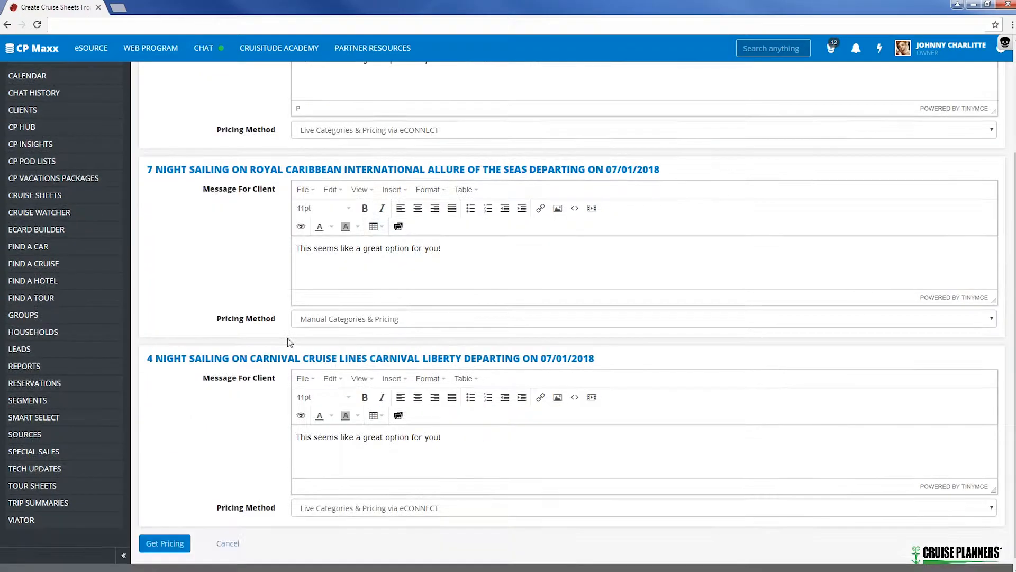
{"action": "left_click", "coordinate": [347, 496]}
{"action": "left_click", "coordinate": [348, 522]}
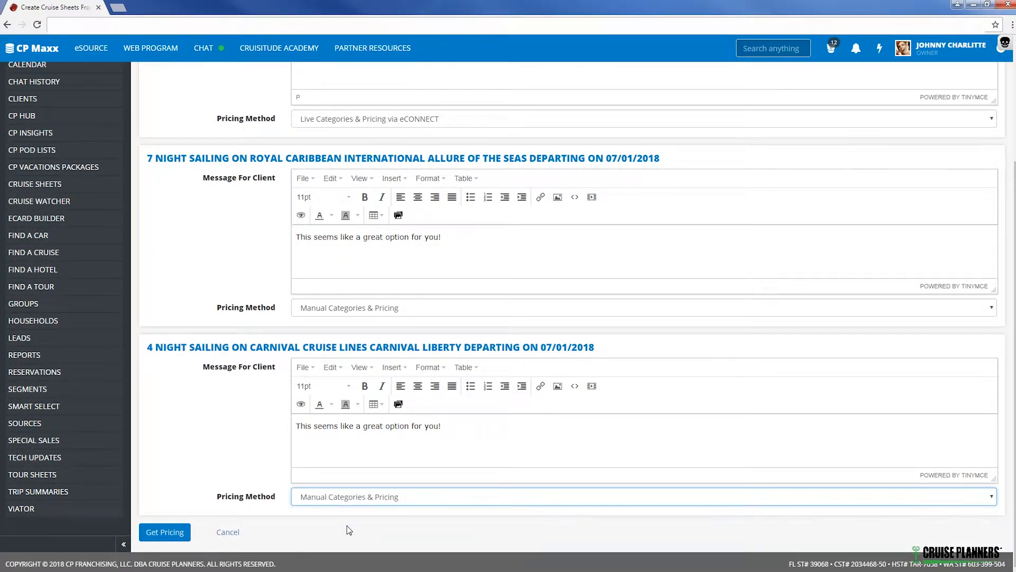
{"action": "left_click", "coordinate": [246, 425]}
Review the messages and pricing methods of the three sailings and get their pricing.
{"action": "scroll", "coordinate": [304, 356], "scroll_direction": "up", "scroll_amount": 2}
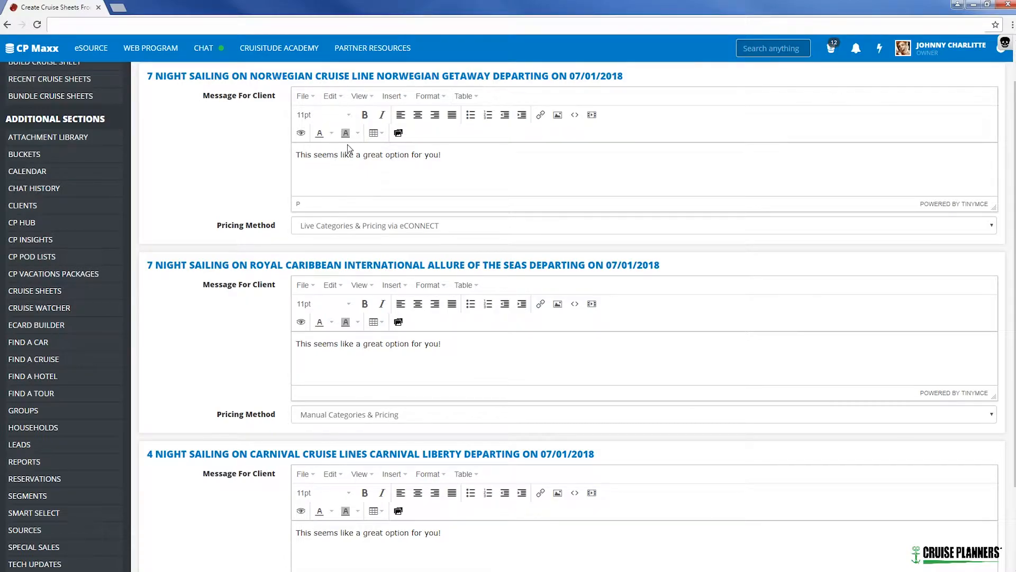
{"action": "scroll", "coordinate": [231, 183], "scroll_direction": "down", "scroll_amount": 3}
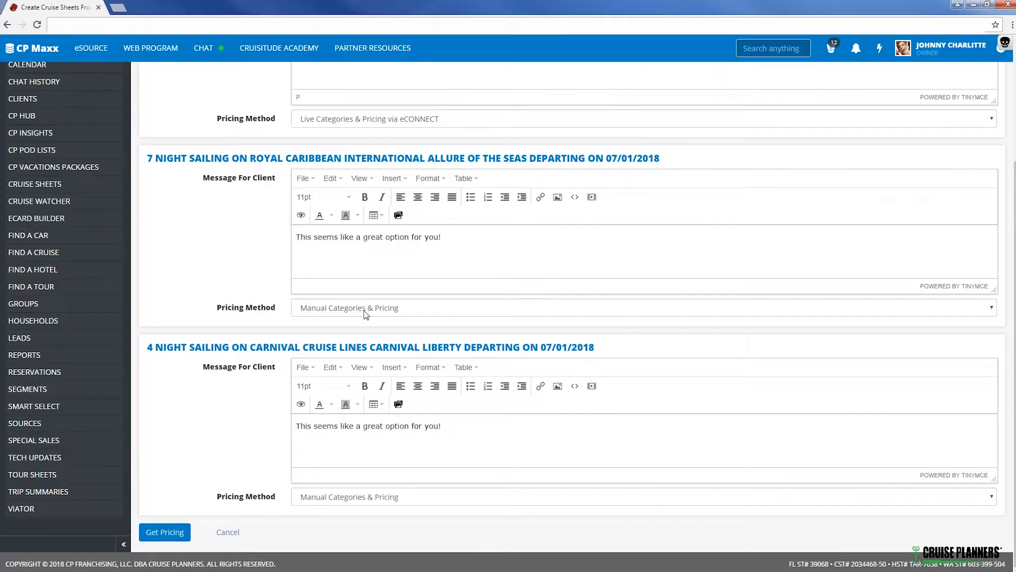
{"action": "left_click", "coordinate": [162, 534]}
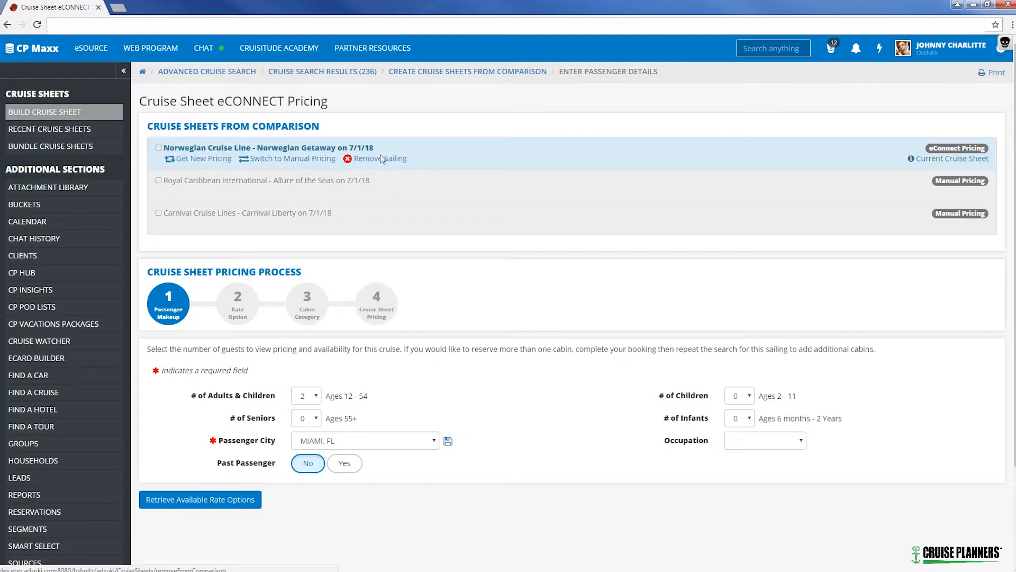
Retrieve the available rate options for the Norwegian Getaway sailing using the preset passenger makeup.
{"action": "mouse_move", "coordinate": [159, 148]}
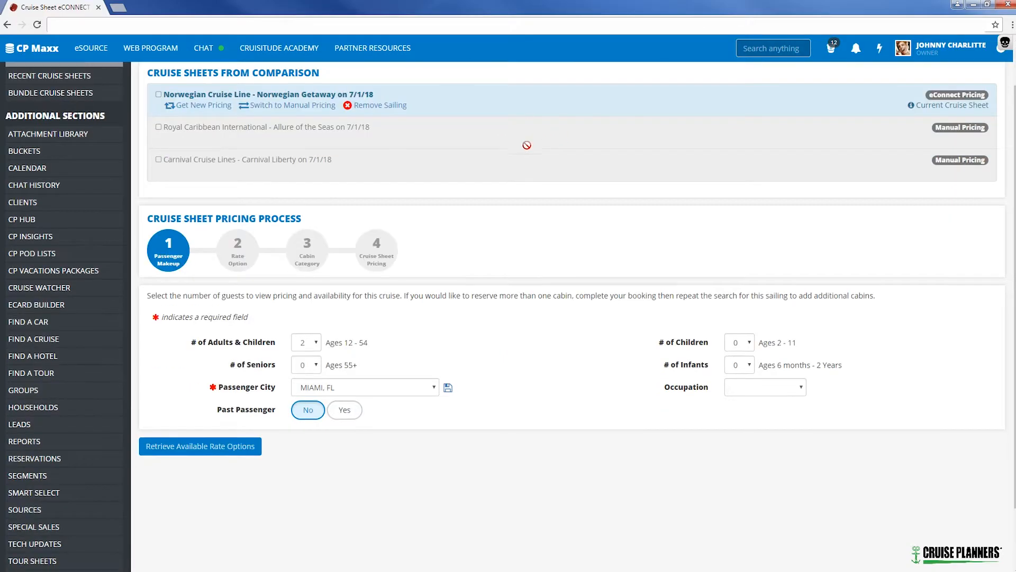
{"action": "scroll", "coordinate": [273, 152], "scroll_direction": "down", "scroll_amount": 1}
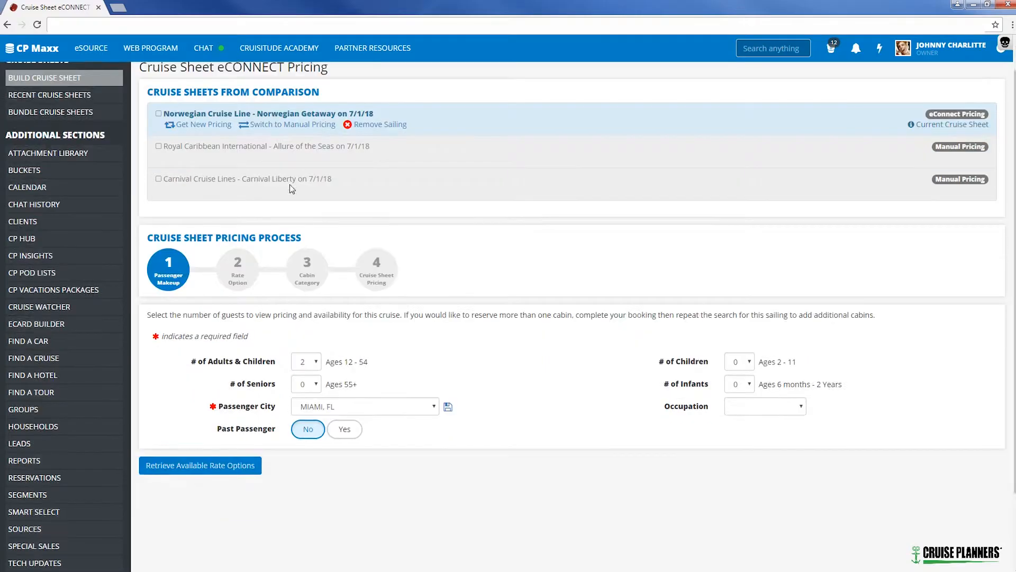
{"action": "scroll", "coordinate": [242, 337], "scroll_direction": "down", "scroll_amount": 1}
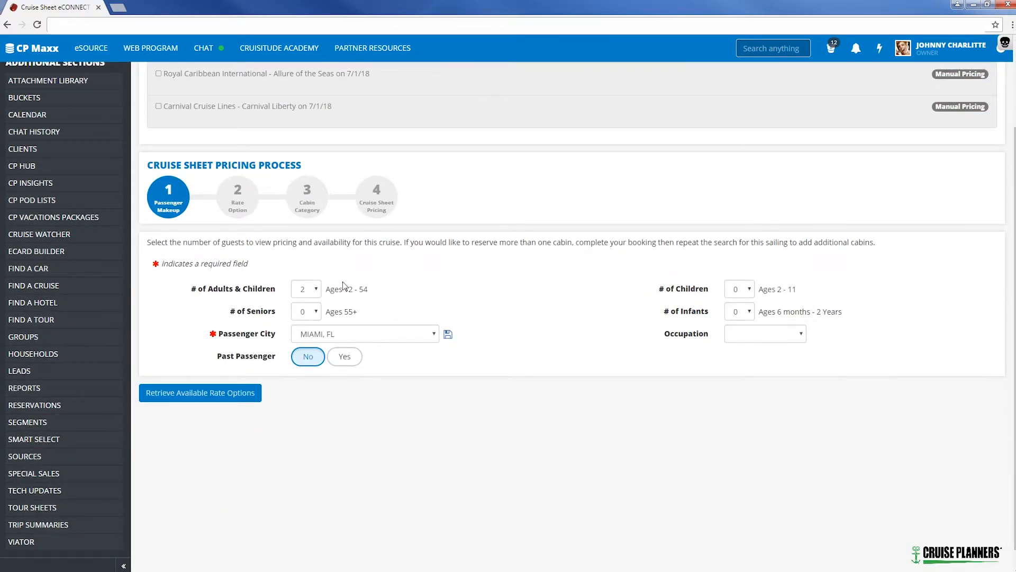
{"action": "left_click", "coordinate": [207, 397]}
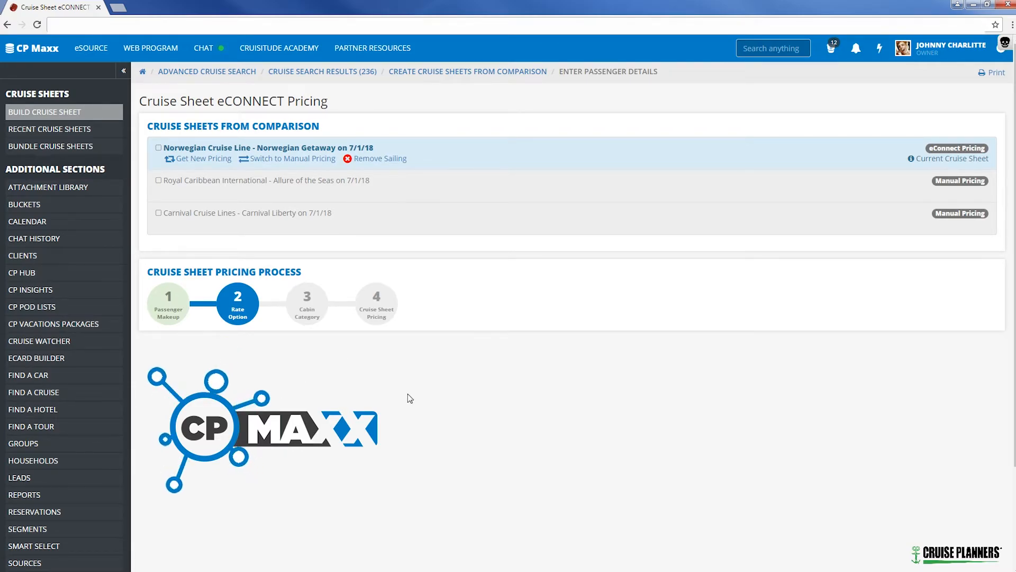
Select the BESTFARE and A660339 rate options and show their rate option comparison.
{"action": "scroll", "coordinate": [483, 319], "scroll_direction": "down", "scroll_amount": 4}
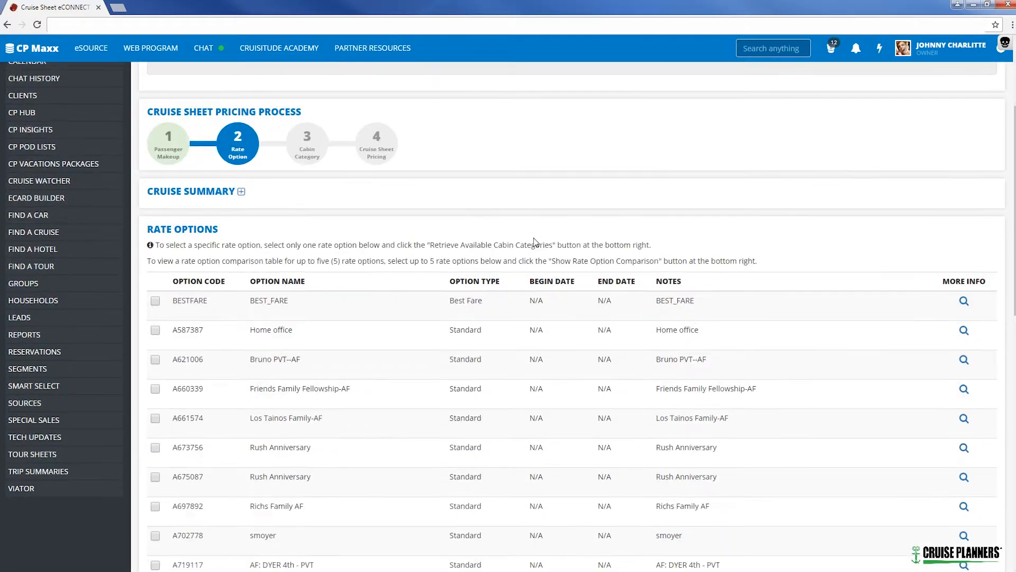
{"action": "scroll", "coordinate": [560, 204], "scroll_direction": "down", "scroll_amount": 1}
{"action": "left_click", "coordinate": [155, 194]}
{"action": "scroll", "coordinate": [220, 294], "scroll_direction": "down", "scroll_amount": 1}
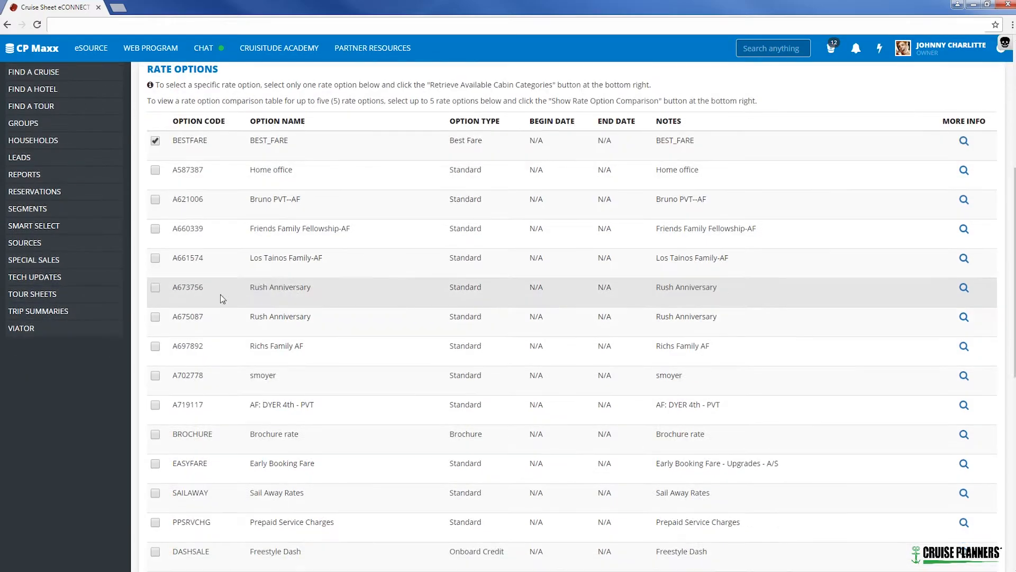
{"action": "left_click", "coordinate": [155, 229]}
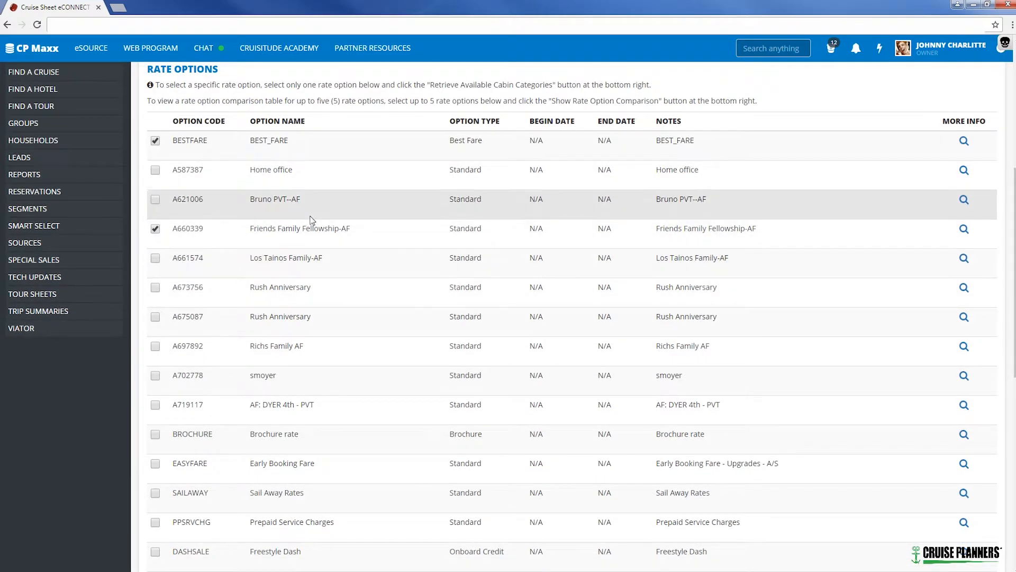
{"action": "scroll", "coordinate": [676, 309], "scroll_direction": "down", "scroll_amount": 5}
{"action": "scroll", "coordinate": [676, 308], "scroll_direction": "down", "scroll_amount": 4}
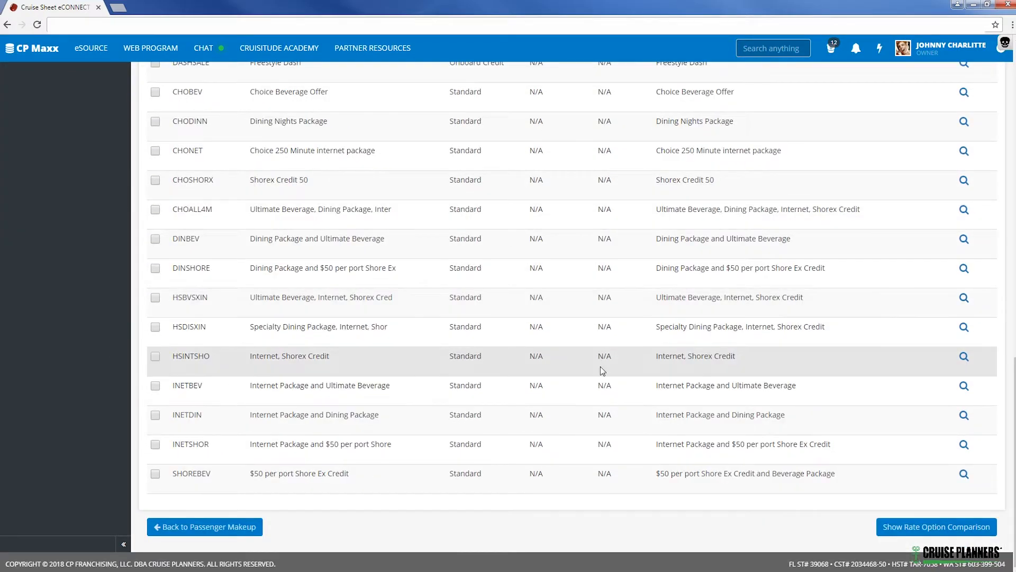
{"action": "left_click", "coordinate": [941, 531]}
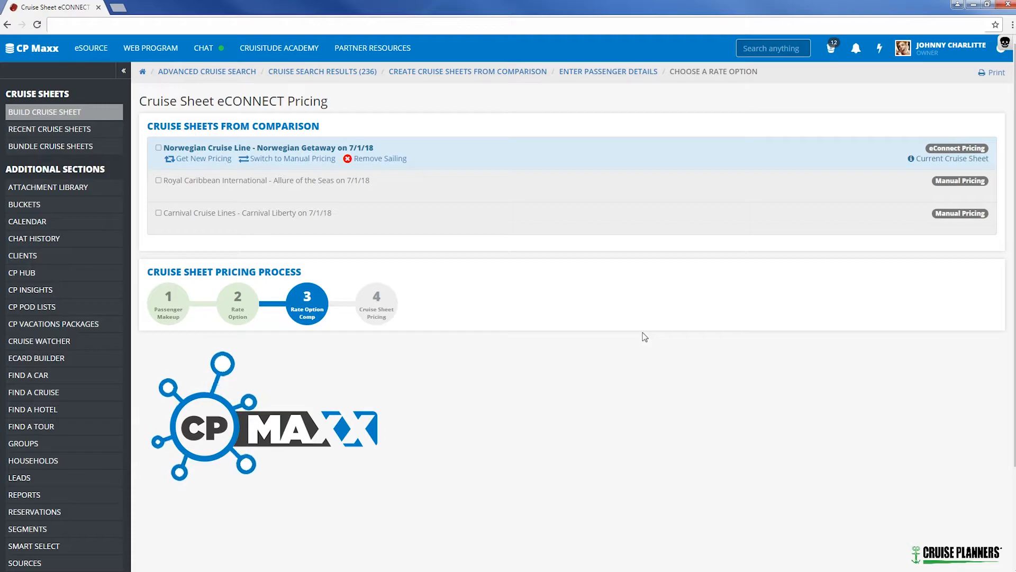
Select the BESTFARE fares for Balcony BX, Oceanview OX and Inside IX and retrieve full pricing for these categories.
{"action": "scroll", "coordinate": [589, 295], "scroll_direction": "down", "scroll_amount": 5}
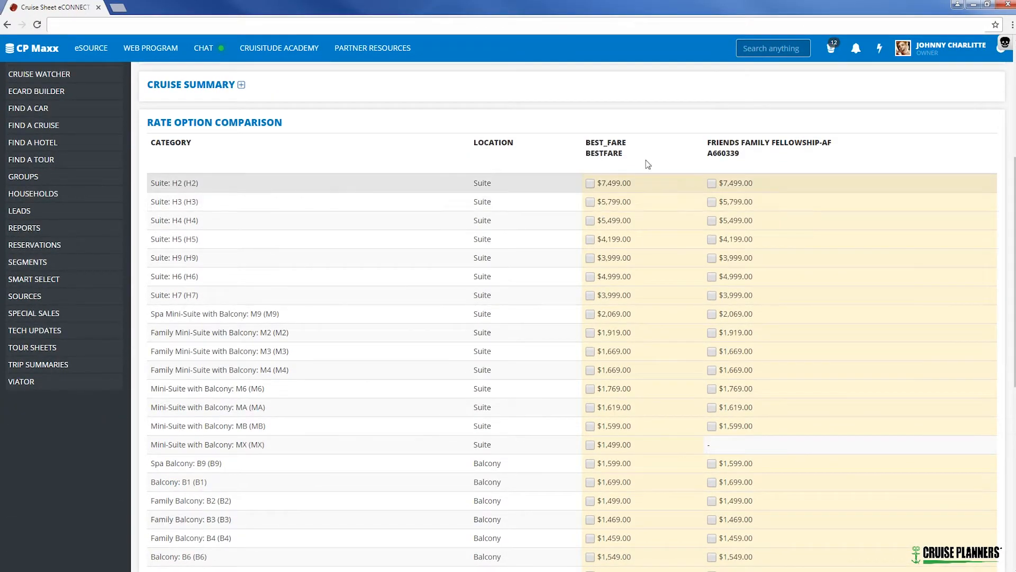
{"action": "scroll", "coordinate": [591, 220], "scroll_direction": "down", "scroll_amount": 4}
{"action": "scroll", "coordinate": [598, 221], "scroll_direction": "up", "scroll_amount": 4}
{"action": "scroll", "coordinate": [656, 221], "scroll_direction": "down", "scroll_amount": 8}
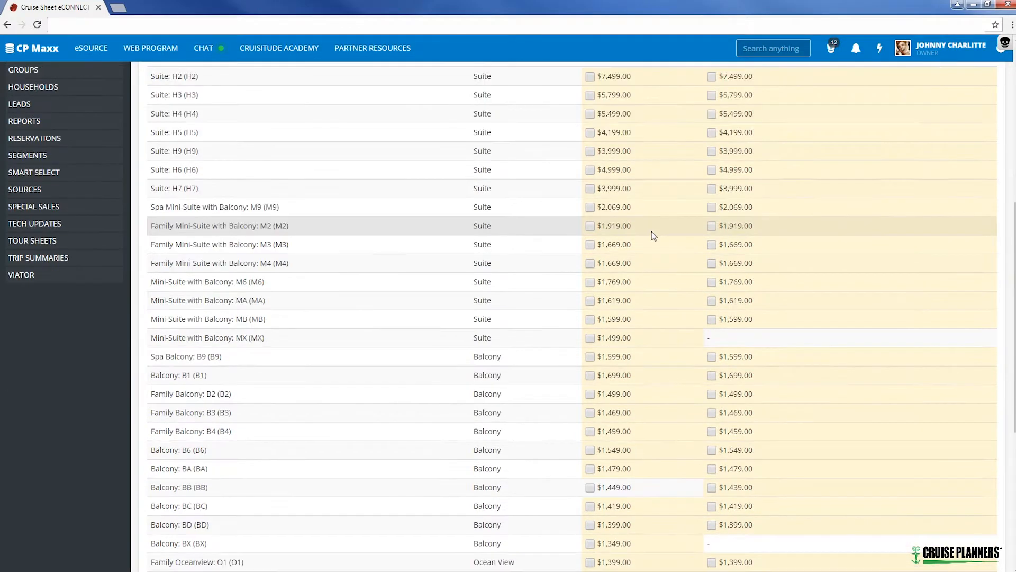
{"action": "left_click", "coordinate": [590, 488]}
{"action": "scroll", "coordinate": [567, 345], "scroll_direction": "up", "scroll_amount": 1}
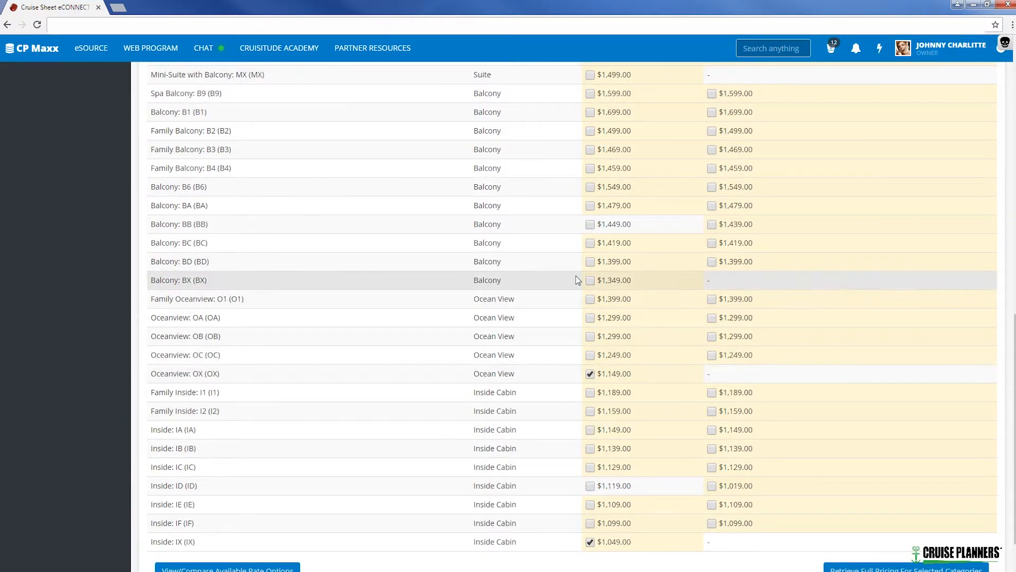
{"action": "left_click", "coordinate": [590, 281]}
{"action": "scroll", "coordinate": [691, 317], "scroll_direction": "down", "scroll_amount": 1}
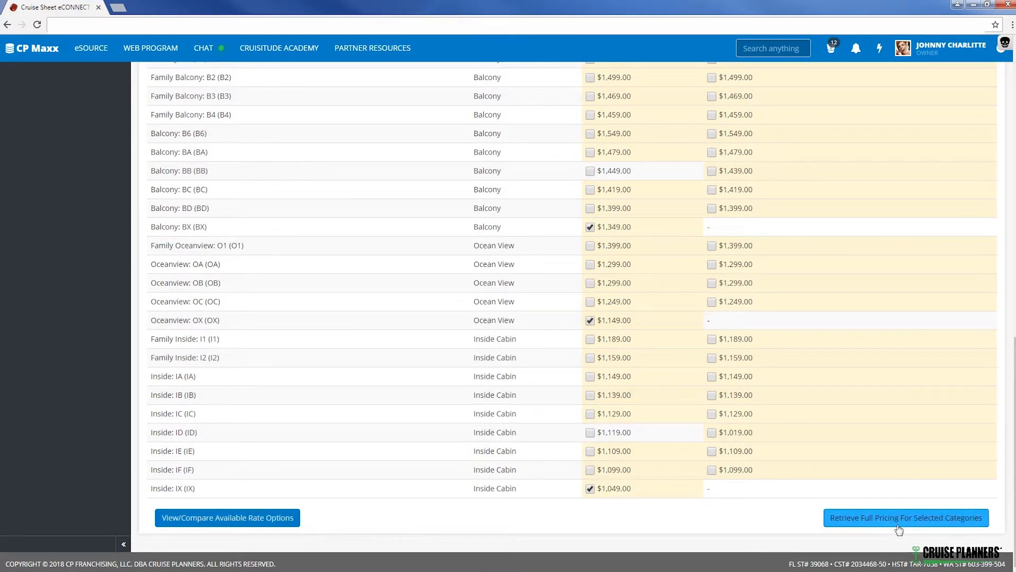
{"action": "left_click", "coordinate": [929, 522]}
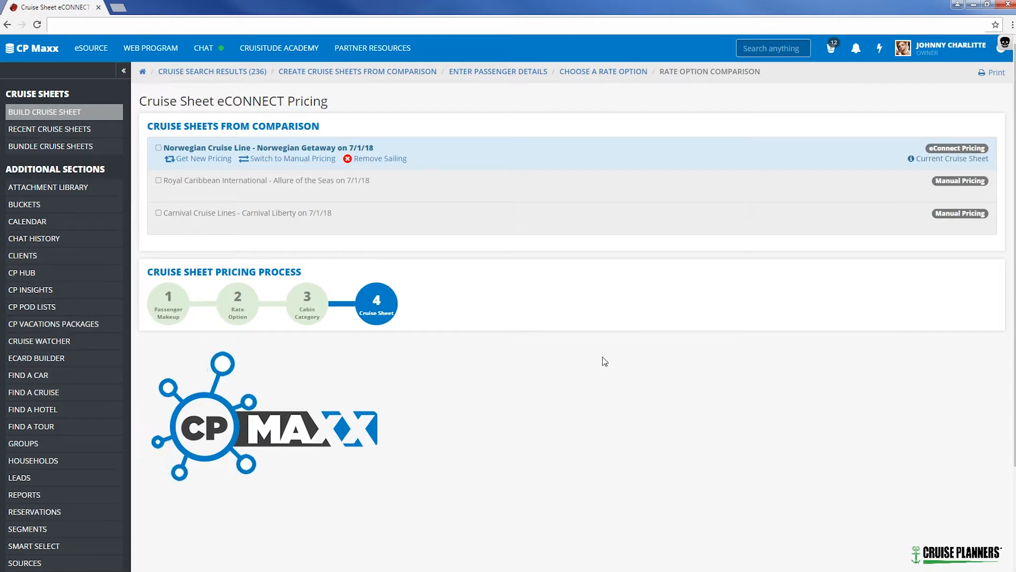
Review the retrieved Norwegian Getaway pricing, save it and continue to the next sailing.
{"action": "scroll", "coordinate": [524, 311], "scroll_direction": "down", "scroll_amount": 2}
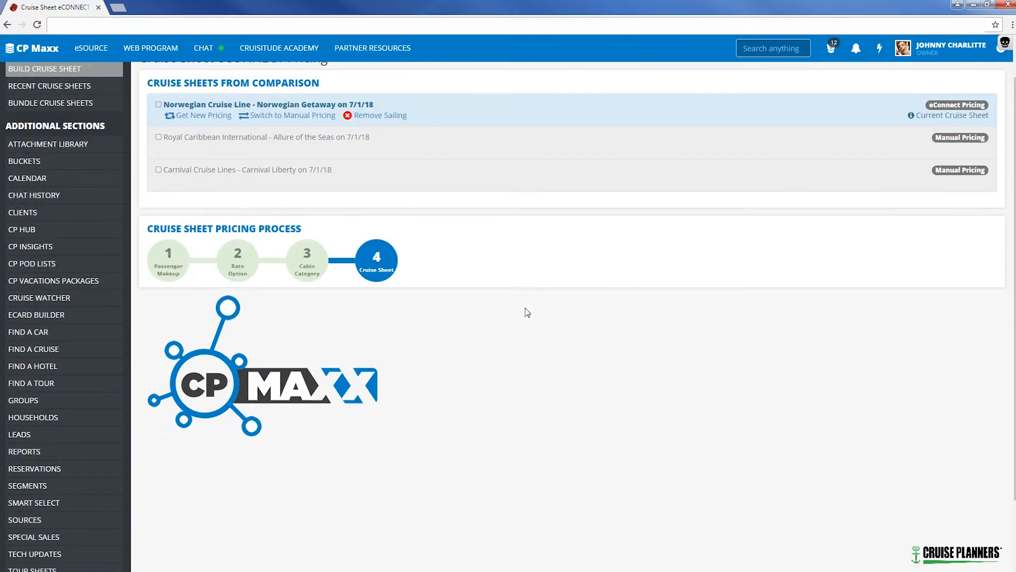
{"action": "scroll", "coordinate": [527, 312], "scroll_direction": "up", "scroll_amount": 1}
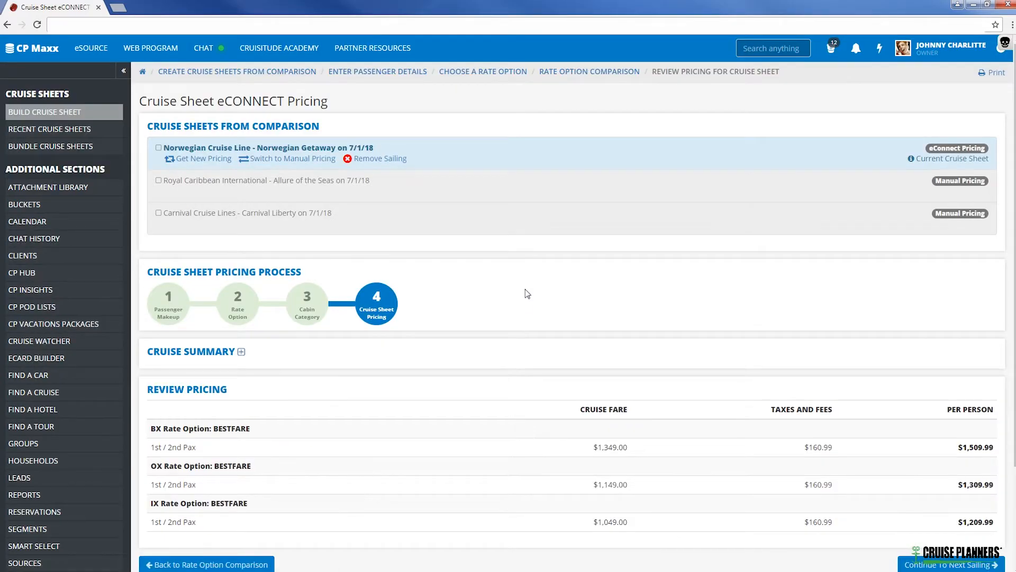
{"action": "scroll", "coordinate": [526, 293], "scroll_direction": "down", "scroll_amount": 1}
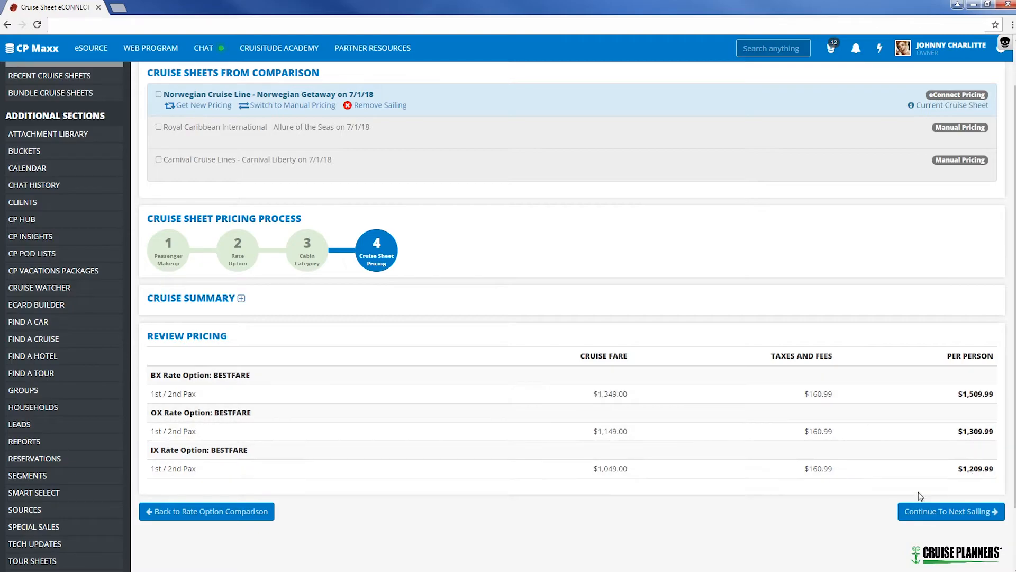
{"action": "left_click", "coordinate": [970, 514]}
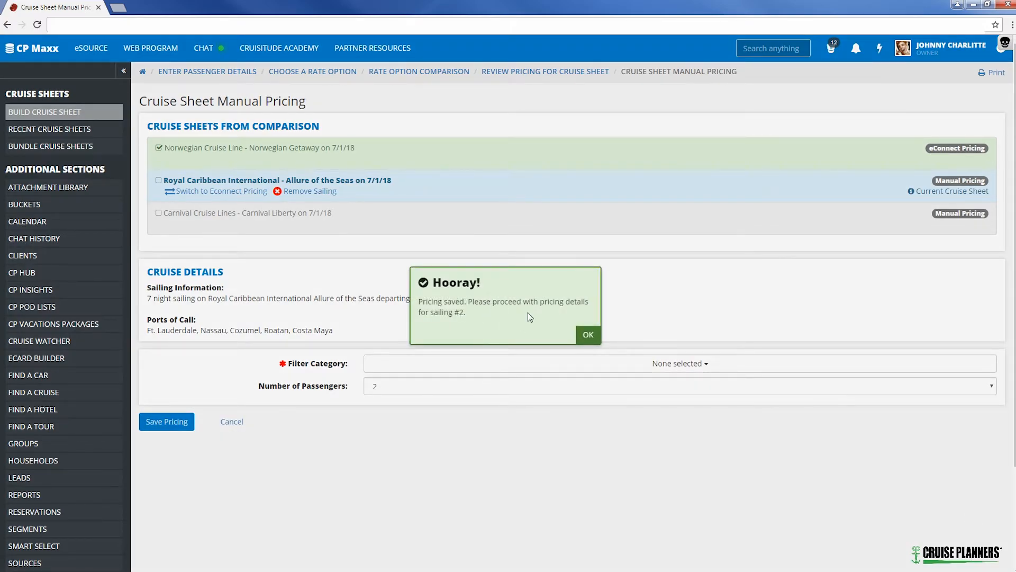
{"action": "left_click", "coordinate": [589, 335]}
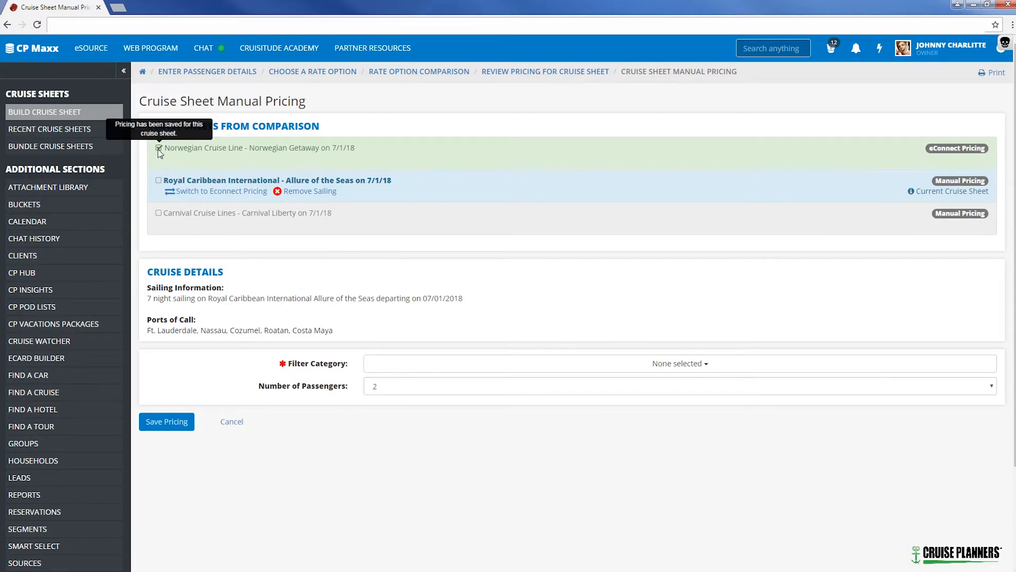
{"action": "left_click_drag", "start_coordinate": [930, 150], "coordinate": [970, 152]}
{"action": "left_click", "coordinate": [914, 142]}
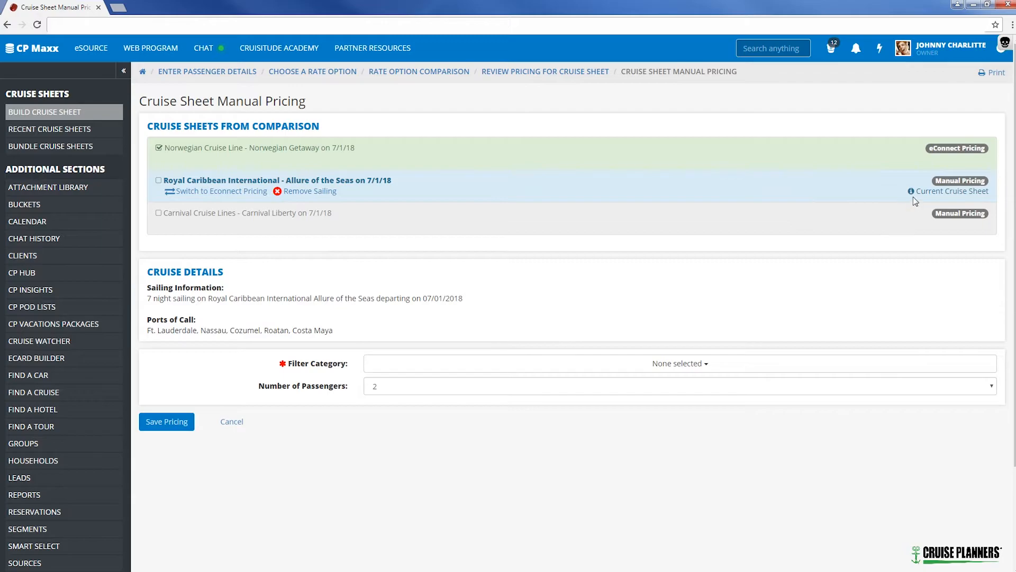
{"action": "left_click_drag", "start_coordinate": [916, 193], "coordinate": [983, 182]}
{"action": "left_click", "coordinate": [926, 187]}
{"action": "left_click", "coordinate": [870, 182]}
Filter the Allure of the Seas cabin categories to Inside only.
{"action": "scroll", "coordinate": [353, 265], "scroll_direction": "down", "scroll_amount": 3}
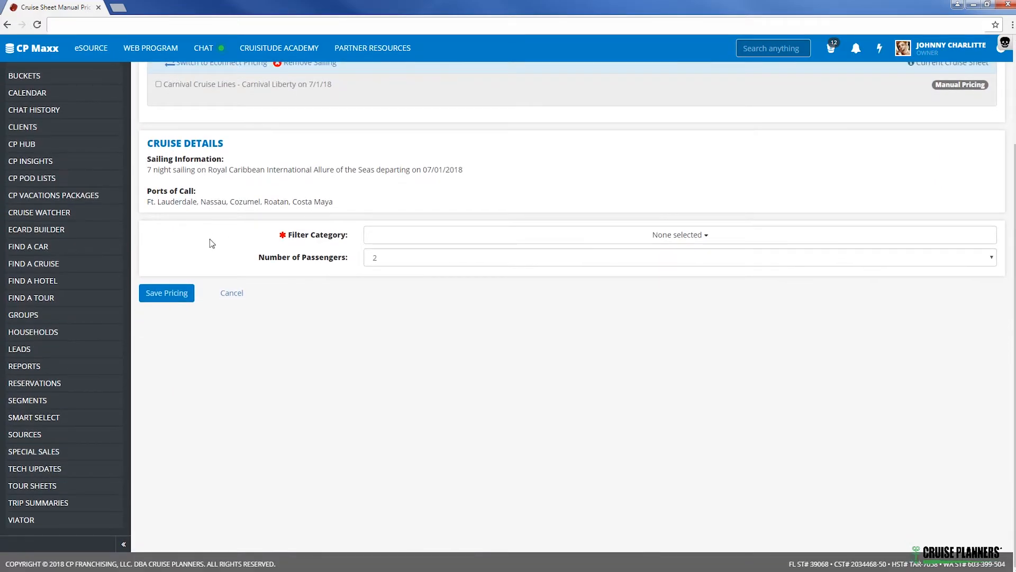
{"action": "left_click", "coordinate": [388, 238]}
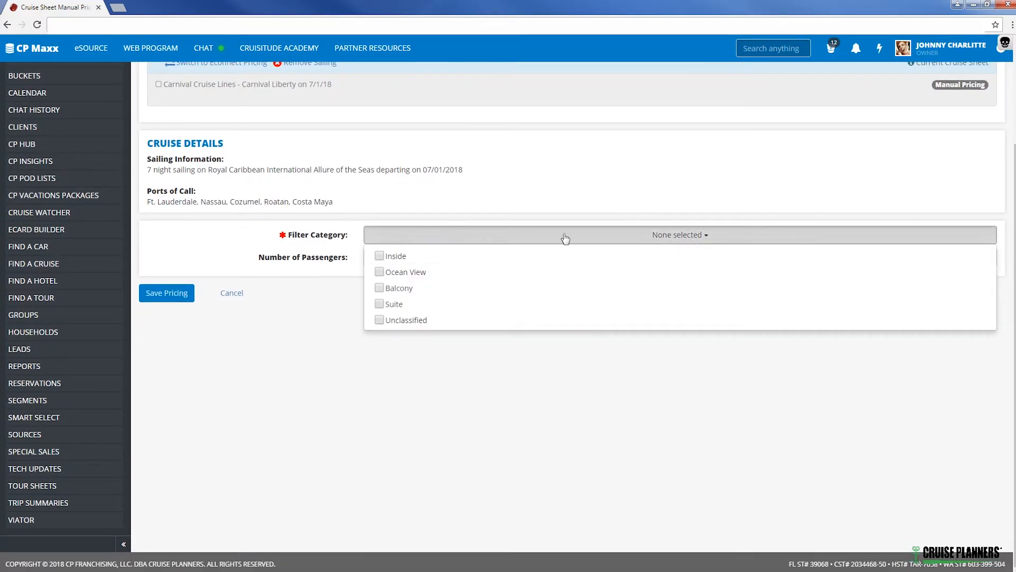
{"action": "left_click", "coordinate": [379, 256]}
{"action": "left_click", "coordinate": [380, 272]}
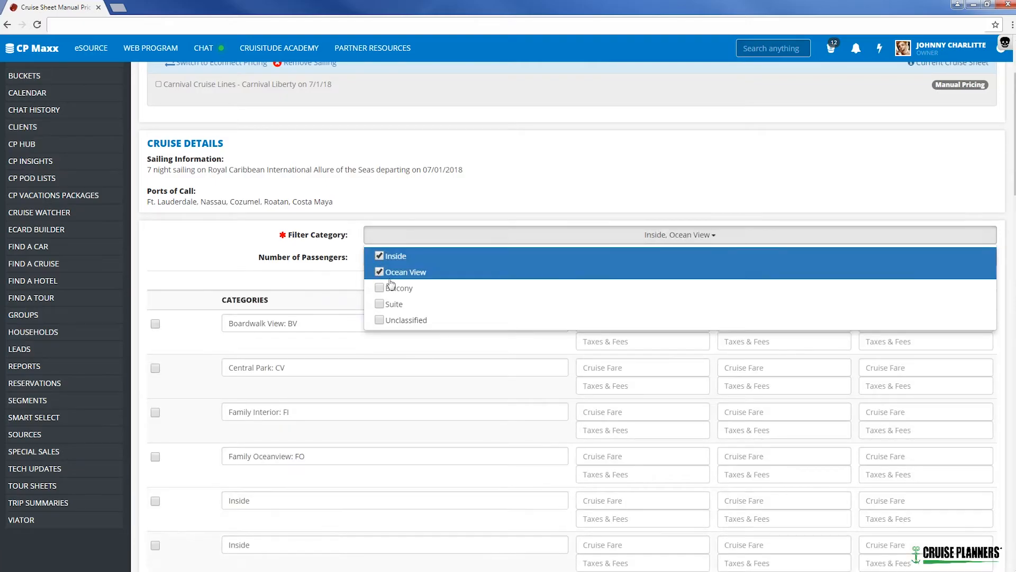
{"action": "left_click", "coordinate": [381, 272]}
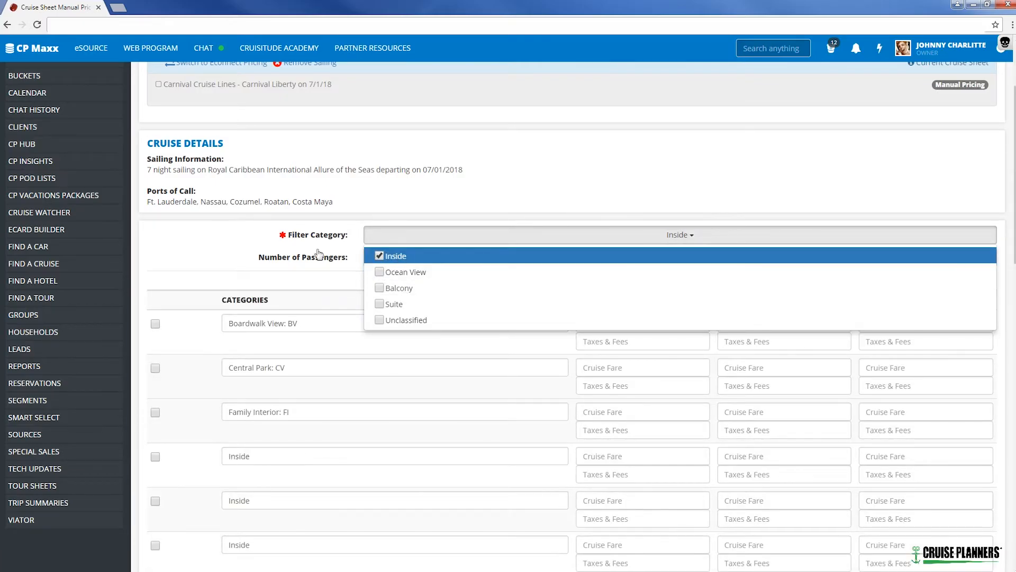
{"action": "left_click", "coordinate": [221, 240]}
Enter 1st/2nd passenger cruise fares of 1200 for one inside category and 1400 for Large Interior: L, and save the pricing.
{"action": "scroll", "coordinate": [209, 239], "scroll_direction": "down", "scroll_amount": 6}
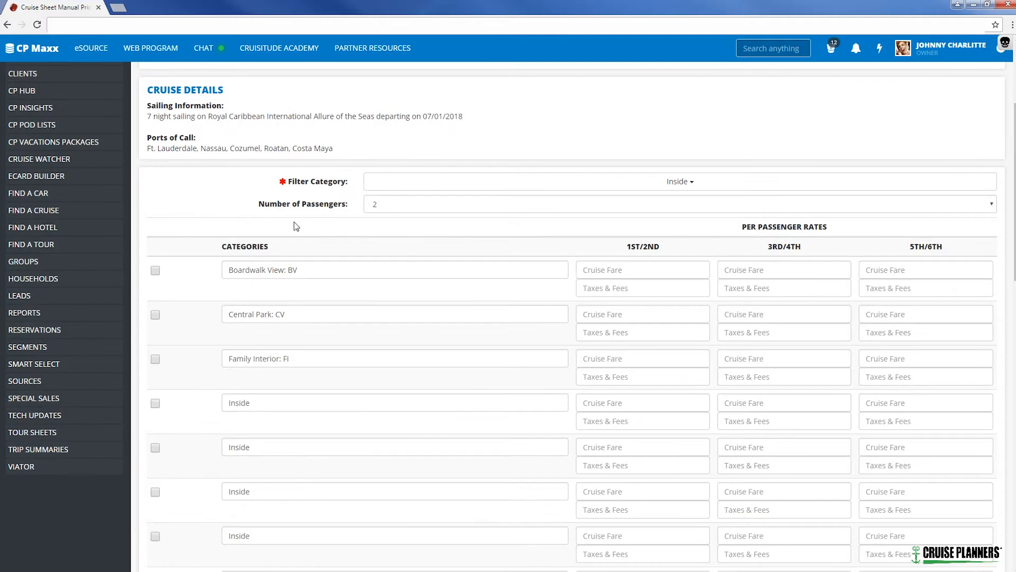
{"action": "left_click", "coordinate": [155, 180]}
{"action": "left_click", "coordinate": [614, 183]}
{"action": "type", "text": "1200"}
{"action": "scroll", "coordinate": [317, 346], "scroll_direction": "down", "scroll_amount": 5}
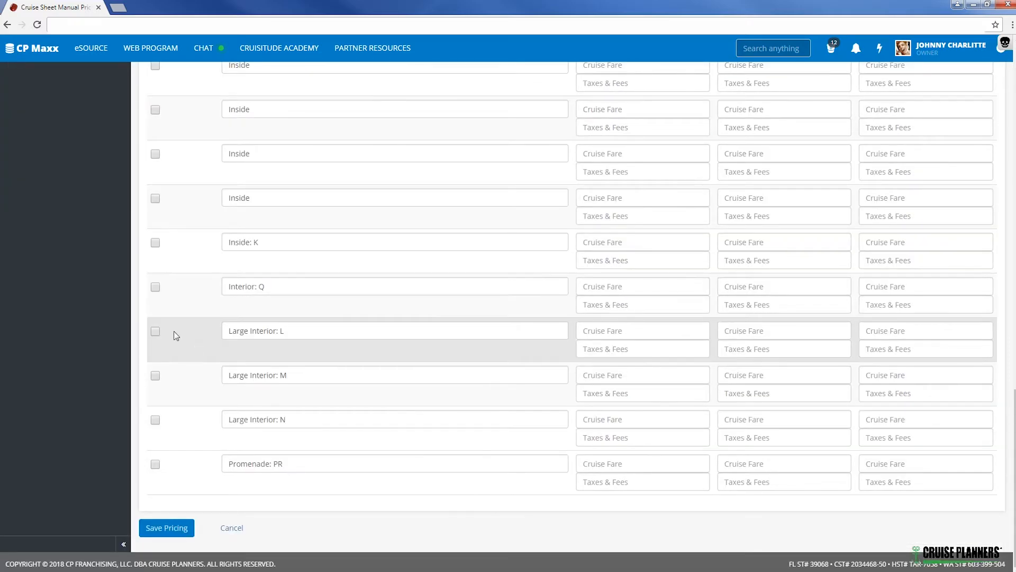
{"action": "left_click", "coordinate": [648, 337]}
{"action": "type", "text": "1400"}
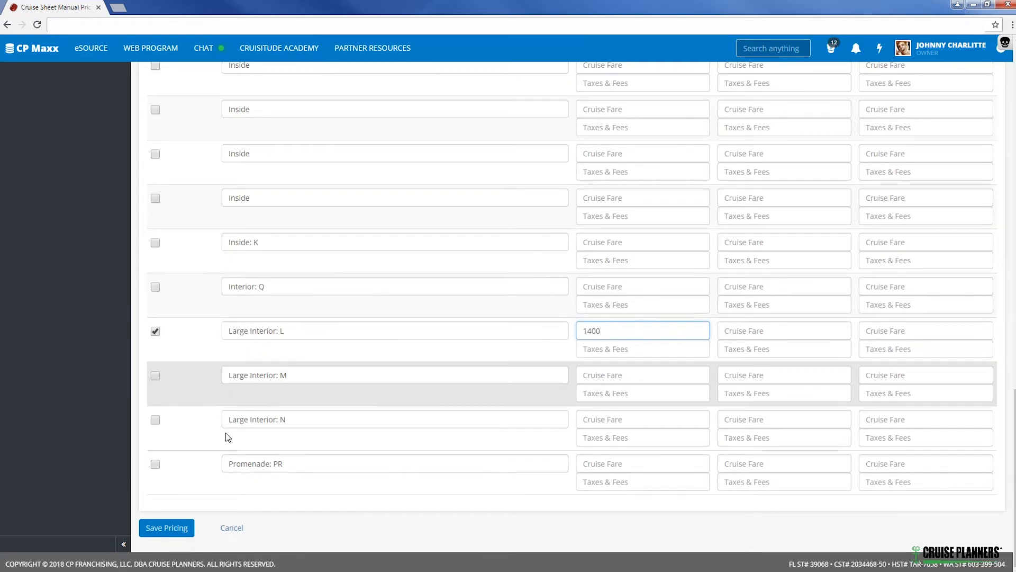
{"action": "left_click", "coordinate": [164, 532]}
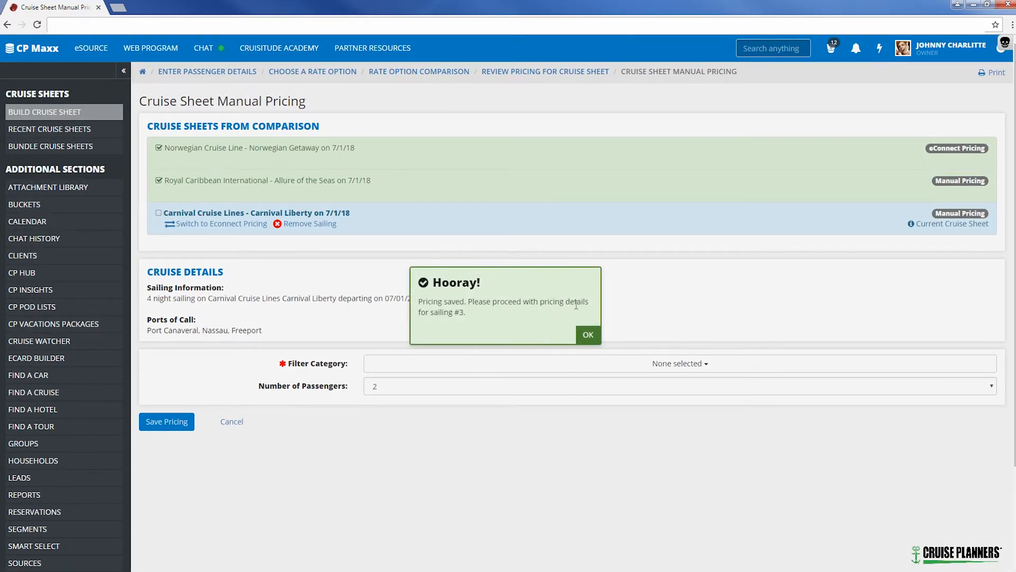
{"action": "left_click", "coordinate": [588, 334]}
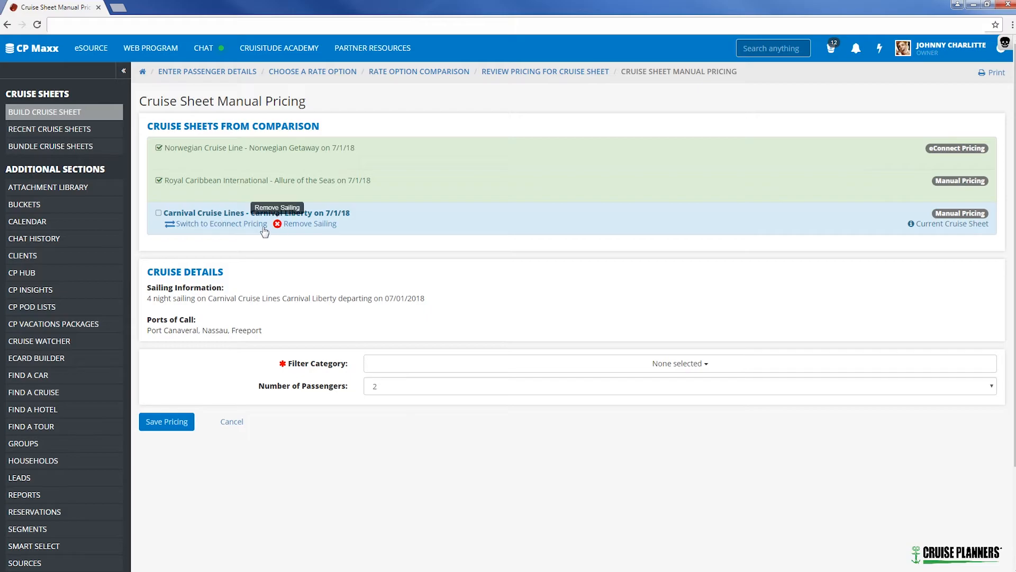
Remove the Carnival Liberty sailing from the cruise sheet comparison.
{"action": "left_click", "coordinate": [316, 229]}
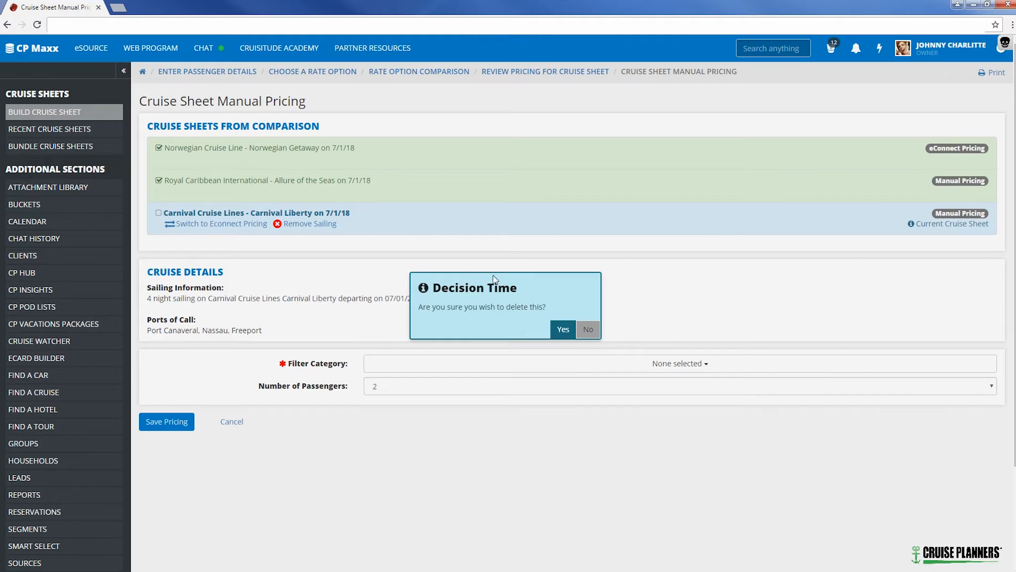
{"action": "left_click", "coordinate": [561, 329]}
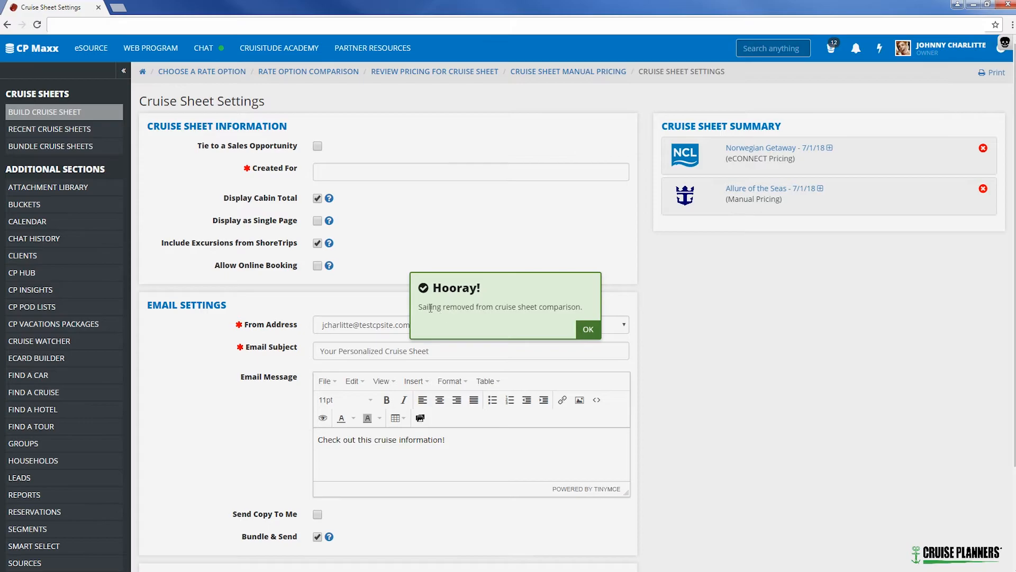
{"action": "left_click", "coordinate": [588, 330]}
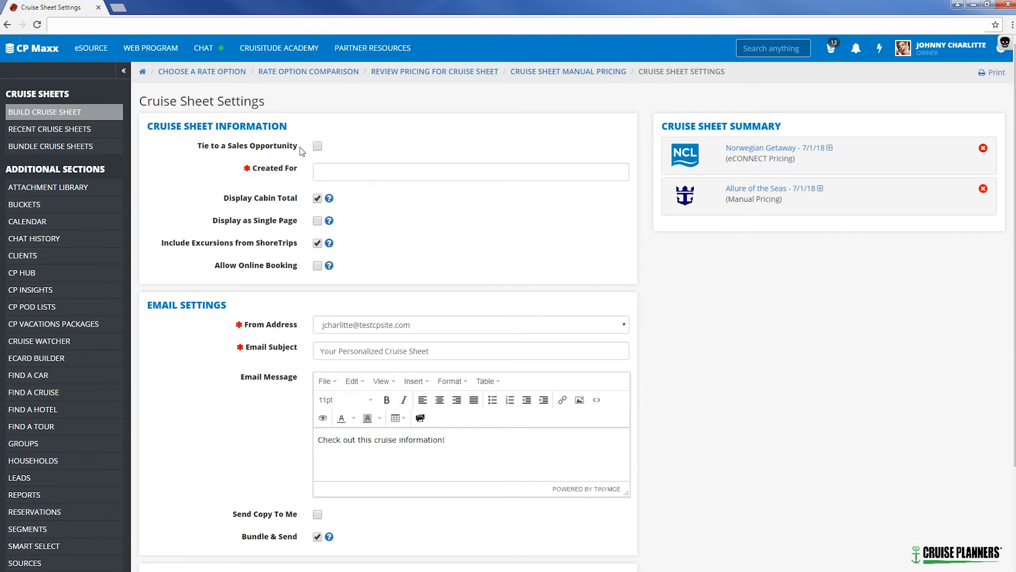
Enter the client's name in Created For, keep the default email message and enable Send Copy To Me.
{"action": "left_click", "coordinate": [329, 170]}
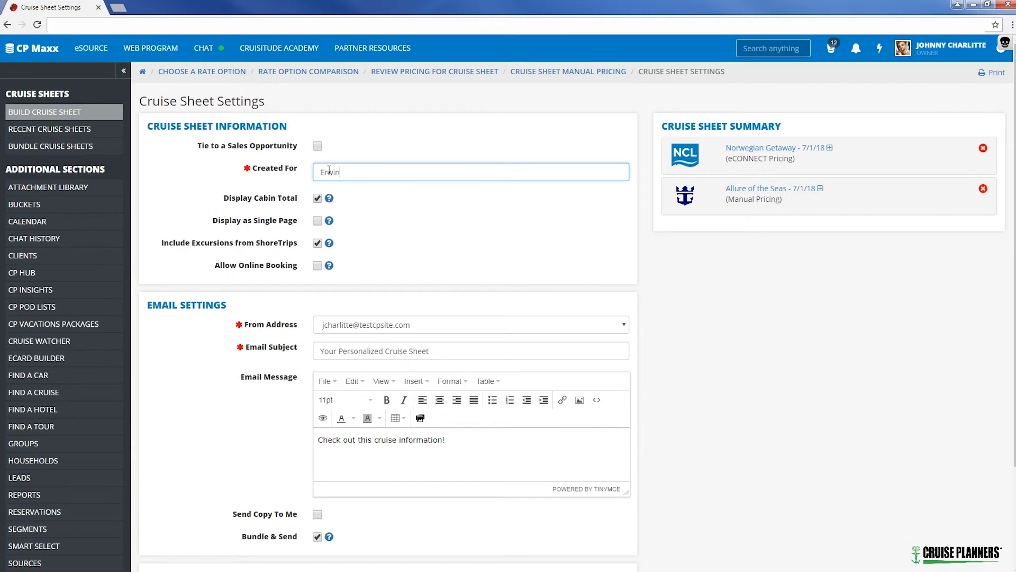
{"action": "scroll", "coordinate": [329, 170], "scroll_direction": "down", "scroll_amount": 1}
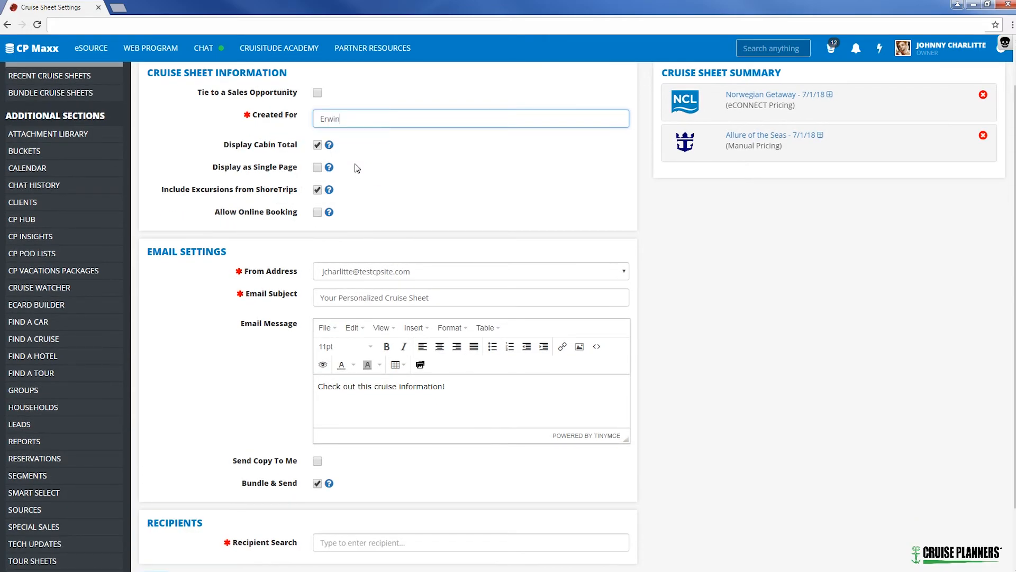
{"action": "scroll", "coordinate": [259, 196], "scroll_direction": "down", "scroll_amount": 2}
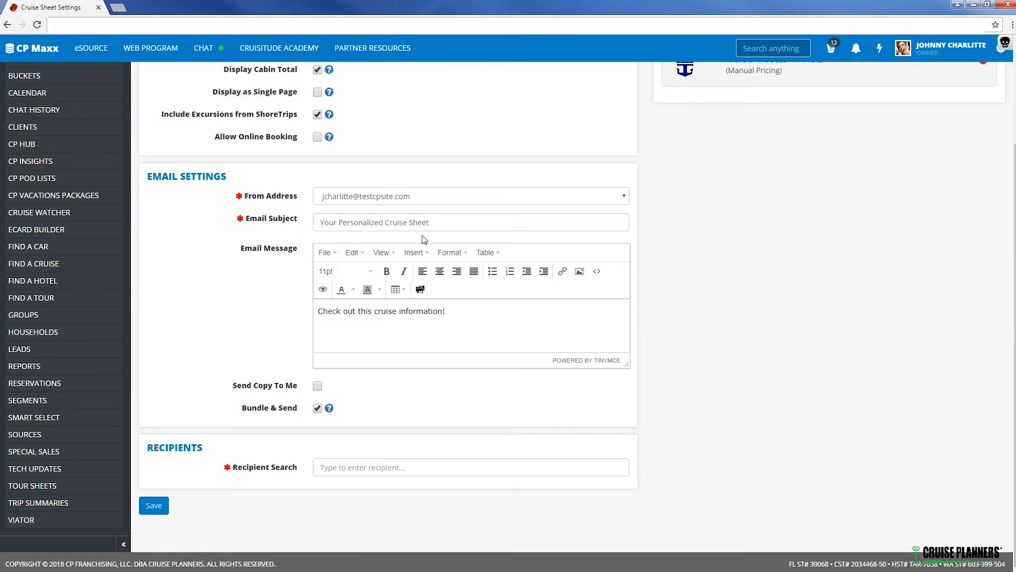
{"action": "left_click", "coordinate": [458, 320]}
Find the client by name, add them as the email recipient, and save the cruise sheets for bundled sending.
{"action": "left_click", "coordinate": [324, 468]}
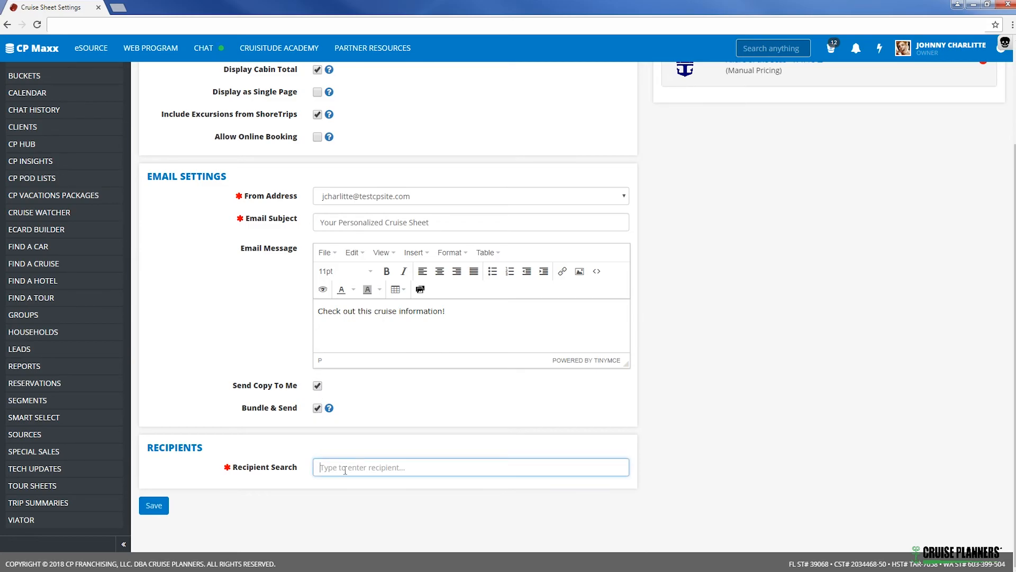
{"action": "type", "text": "olav"}
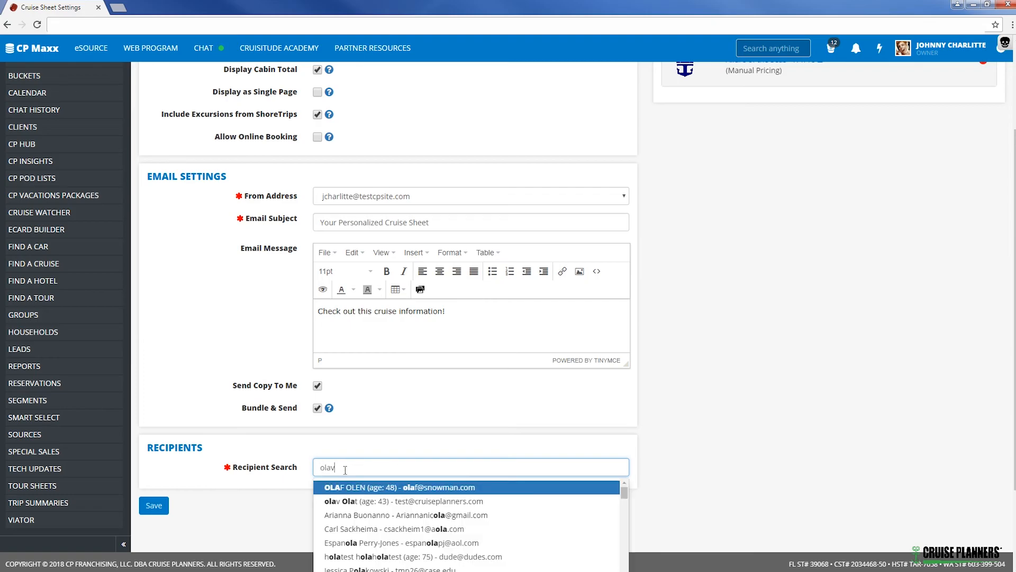
{"action": "left_click", "coordinate": [356, 489]}
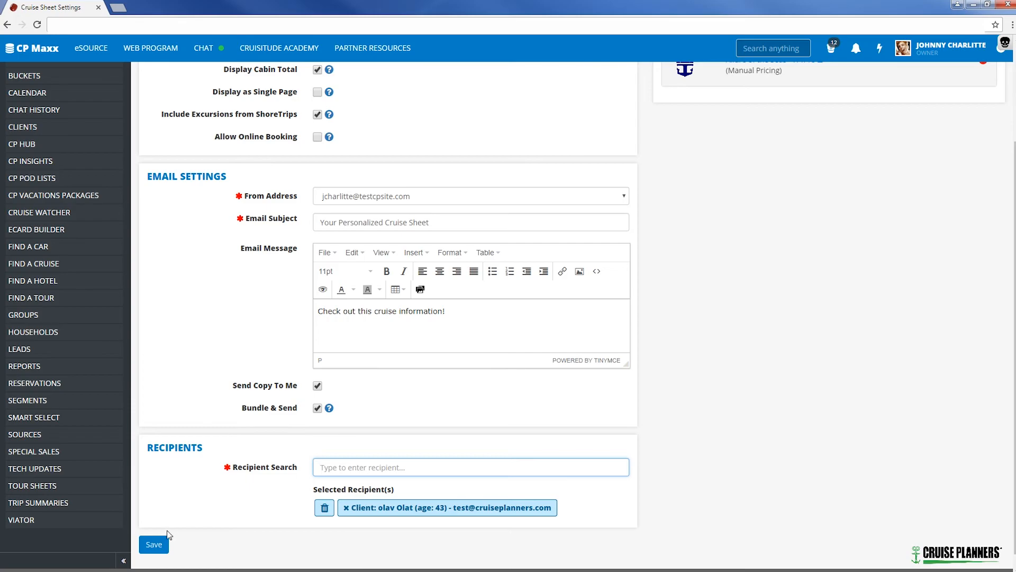
{"action": "left_click", "coordinate": [153, 548]}
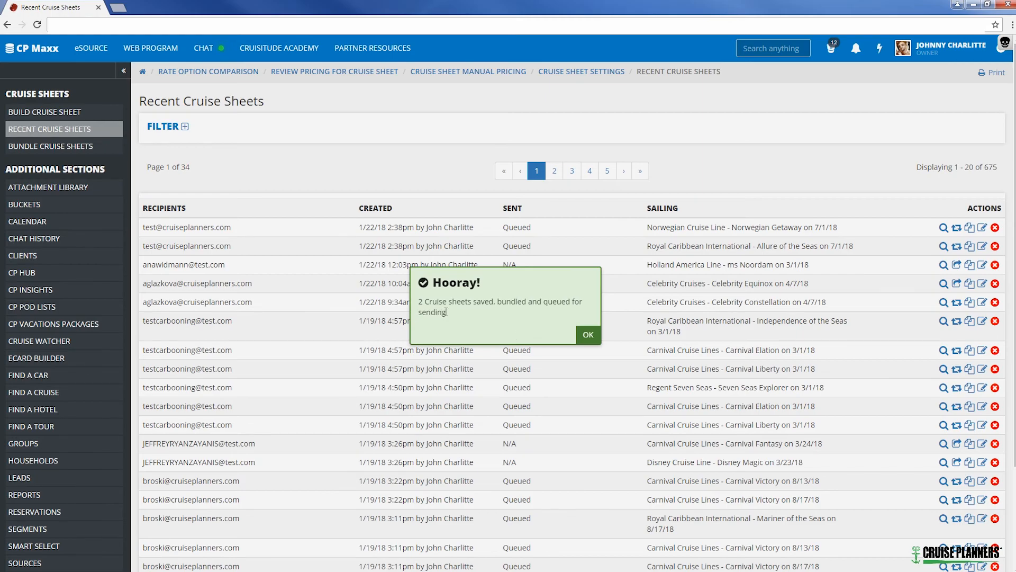
{"action": "left_click", "coordinate": [587, 334]}
{"action": "left_click_drag", "start_coordinate": [535, 249], "coordinate": [150, 227]}
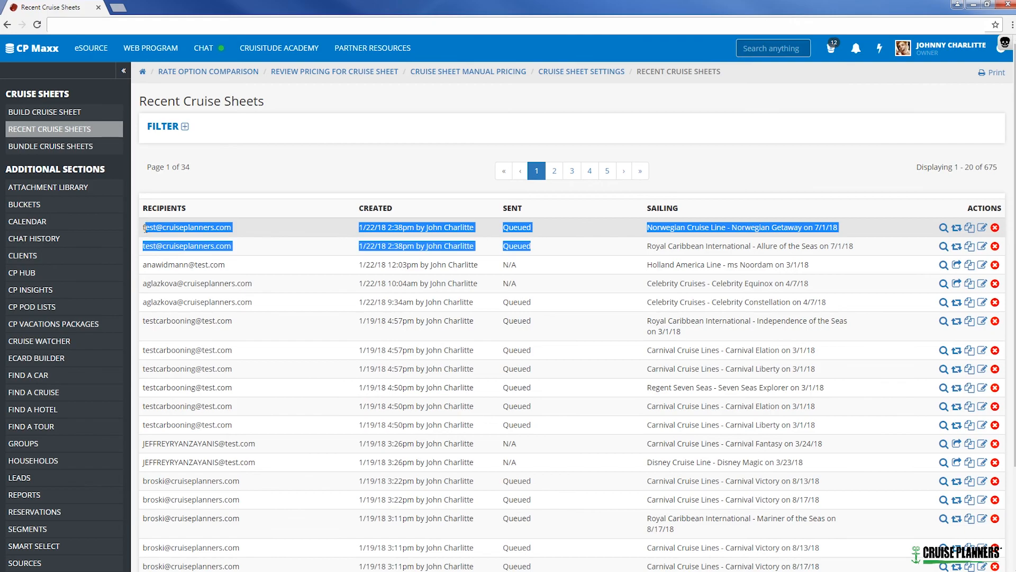
{"action": "left_click", "coordinate": [564, 238]}
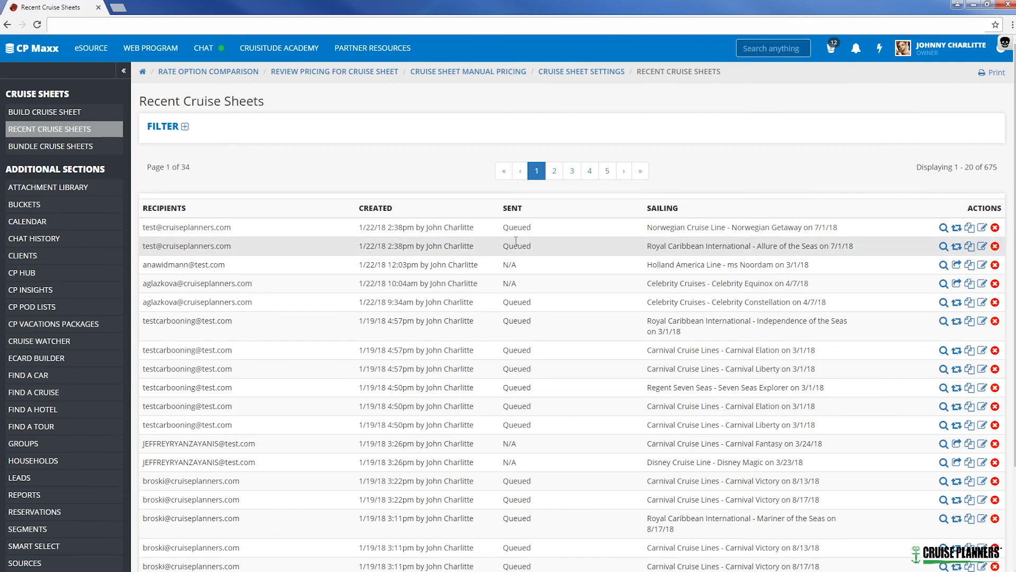
{"action": "left_click_drag", "start_coordinate": [501, 229], "coordinate": [522, 285]}
{"action": "left_click", "coordinate": [546, 252]}
{"action": "left_click", "coordinate": [522, 285]}
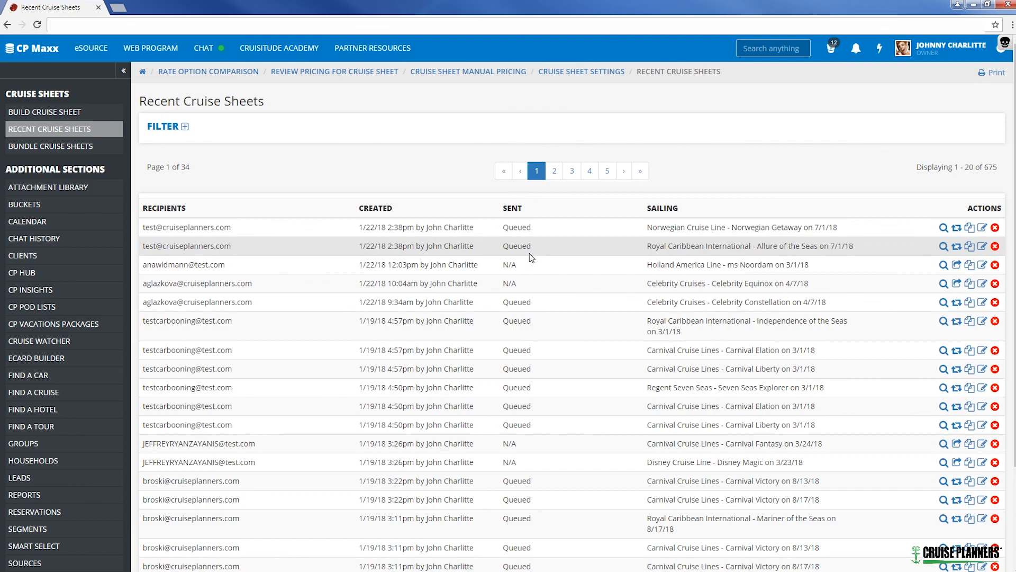